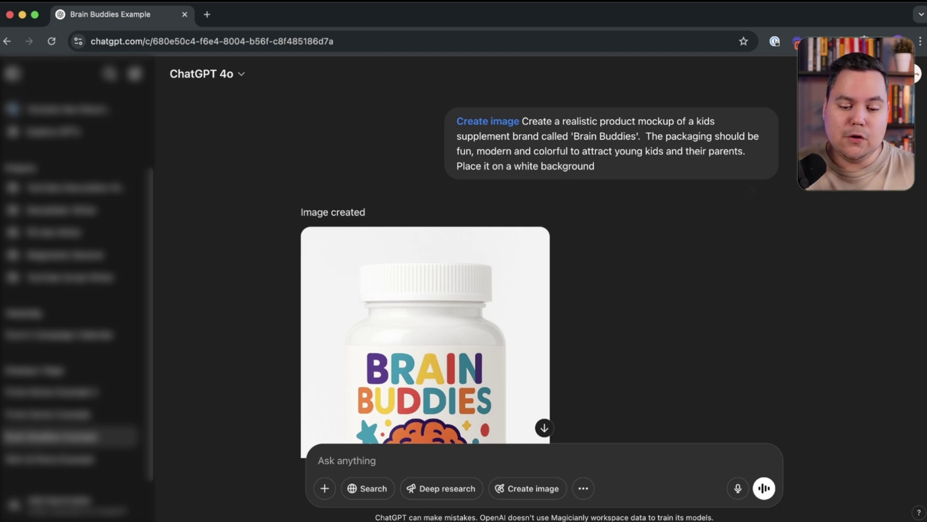
- Examine the prompt for the Brain Buddies kids supplement mockup on a white background and the bottle image generated from it
left_click_drag(523, 122, 596, 166)
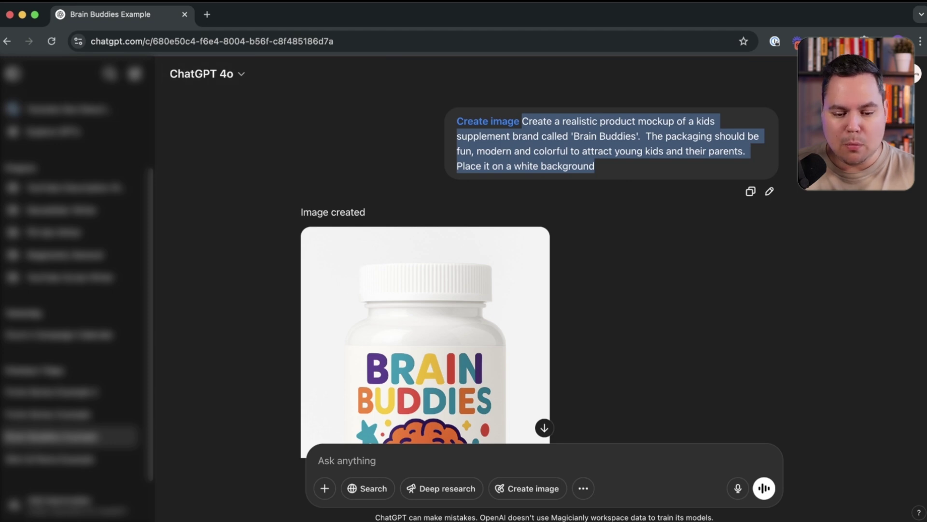
scroll(540, 267, "down", 2)
scroll(540, 267, "down", 3)
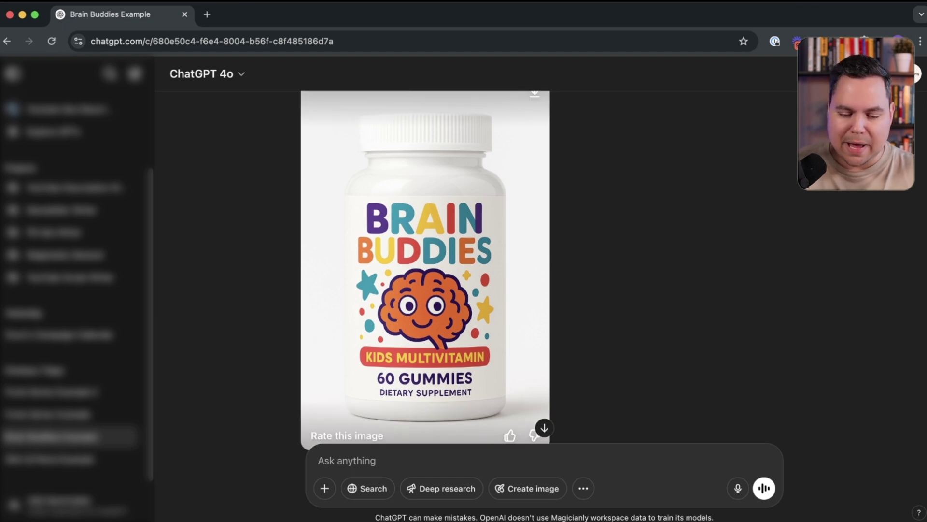
scroll(425, 270, "down", 1)
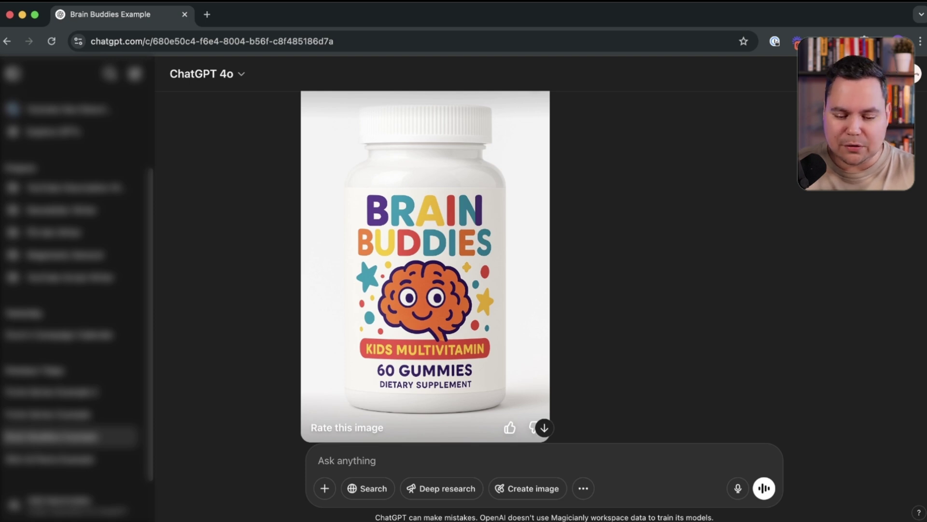
- Review the follow-up prompts asking for transparent packaging and a white label background, along with their generated bottle images
scroll(425, 271, "down", 3)
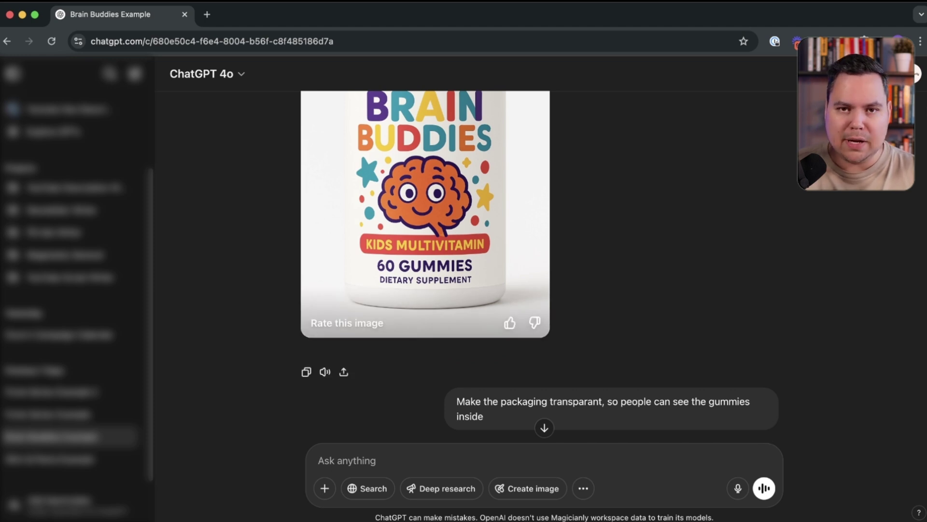
scroll(425, 271, "down", 8)
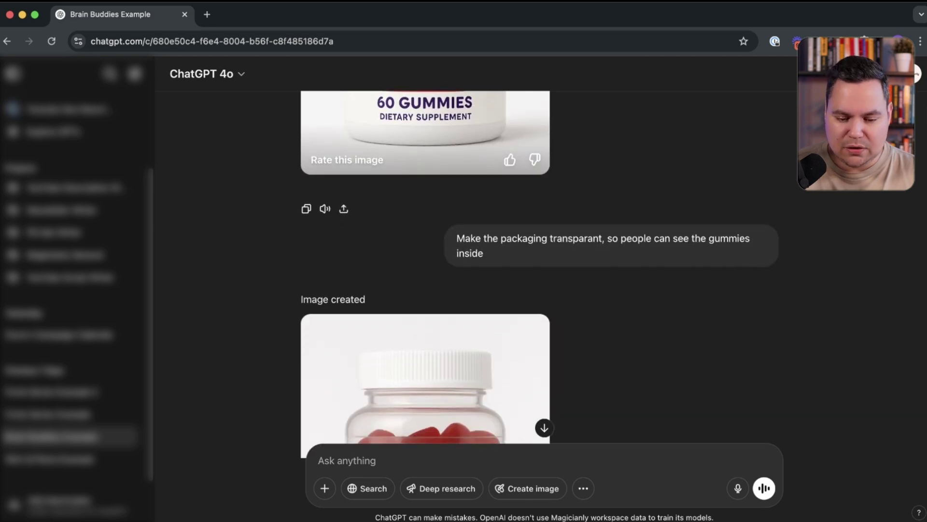
scroll(425, 270, "down", 1)
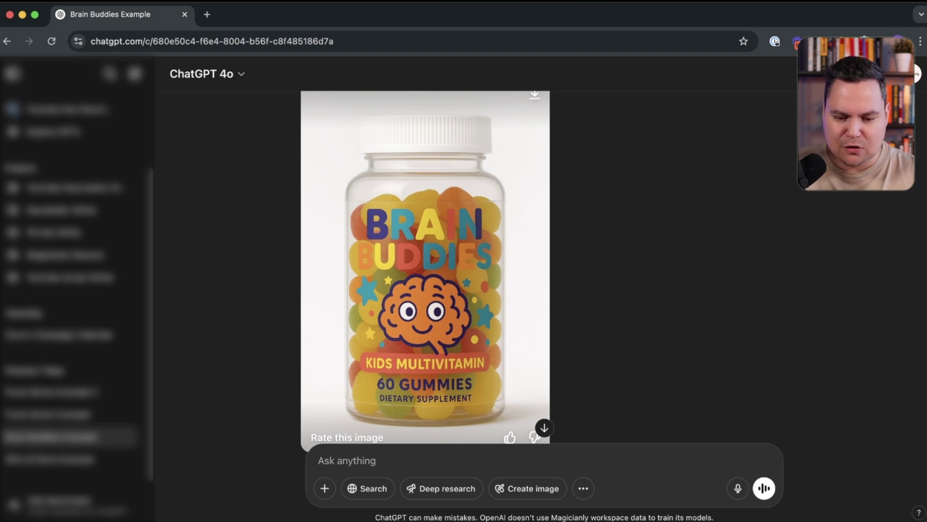
scroll(425, 260, "down", 5)
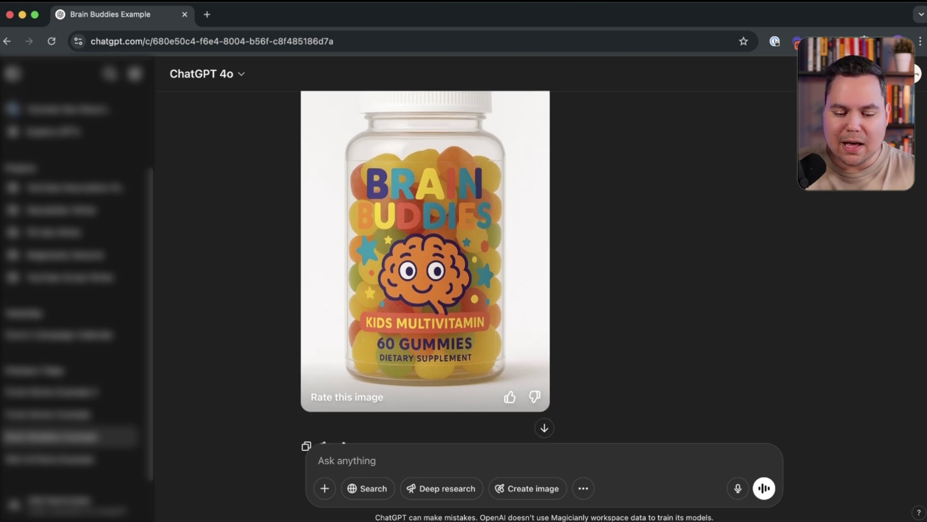
scroll(425, 213, "down", 1)
left_click_drag(469, 382, 748, 396)
scroll(540, 267, "down", 10)
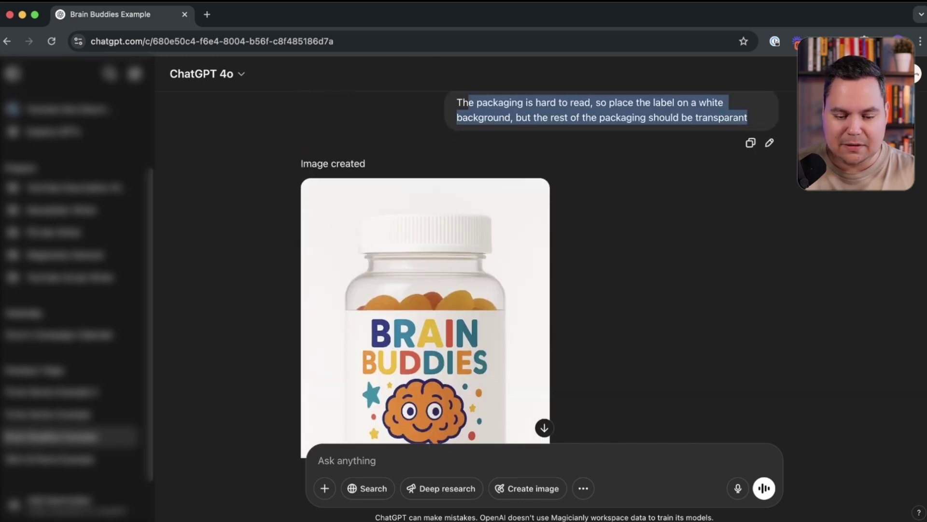
scroll(539, 267, "down", 1)
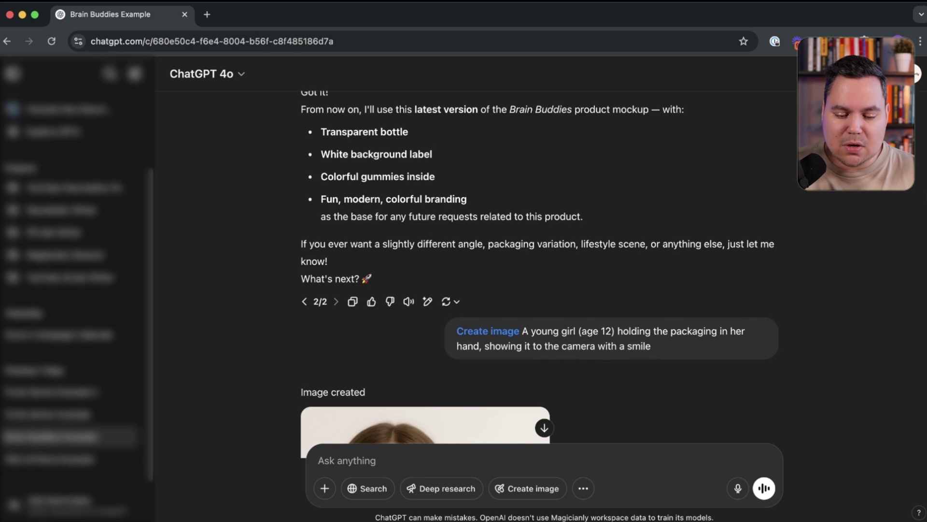
- Examine the image of the young girl holding the packaging and its UGC-style version in a bright living room
scroll(304, 455, "down", 3)
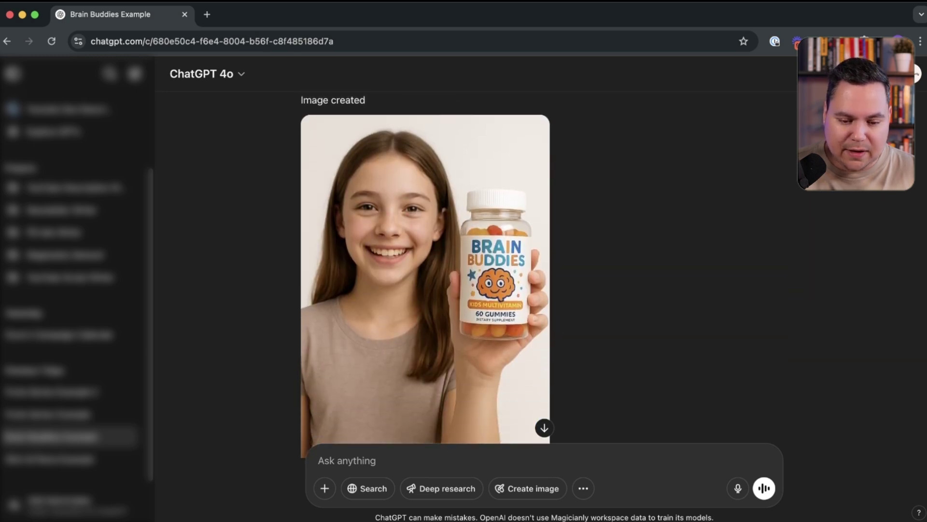
scroll(304, 455, "up", 1)
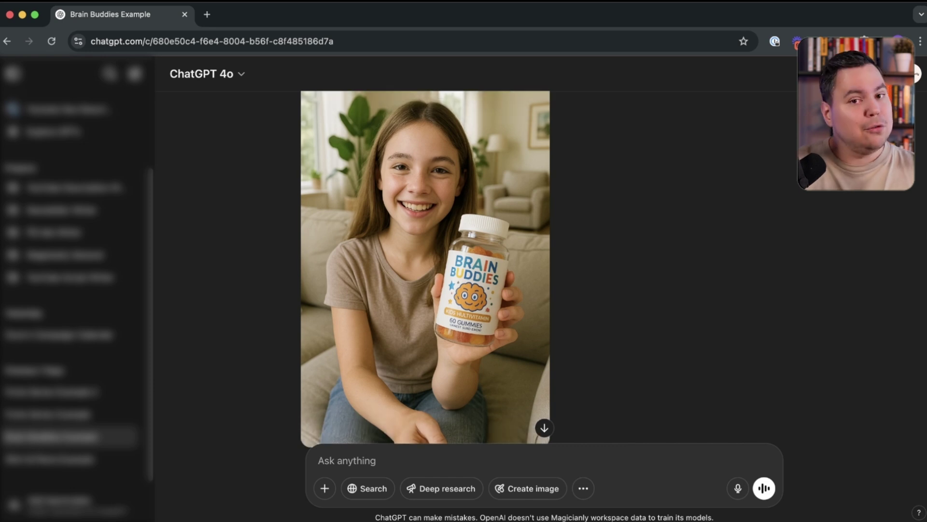
scroll(539, 267, "up", 5)
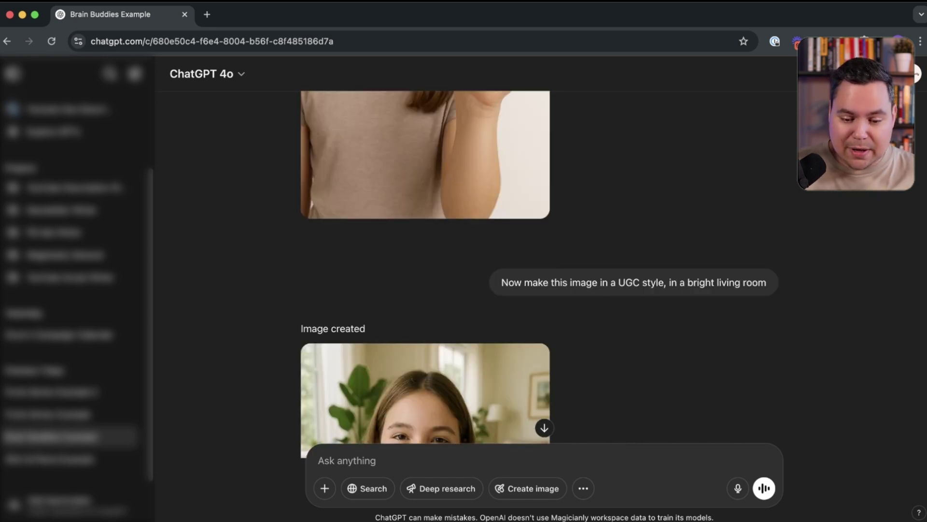
triple_click(633, 282)
scroll(539, 274, "down", 5)
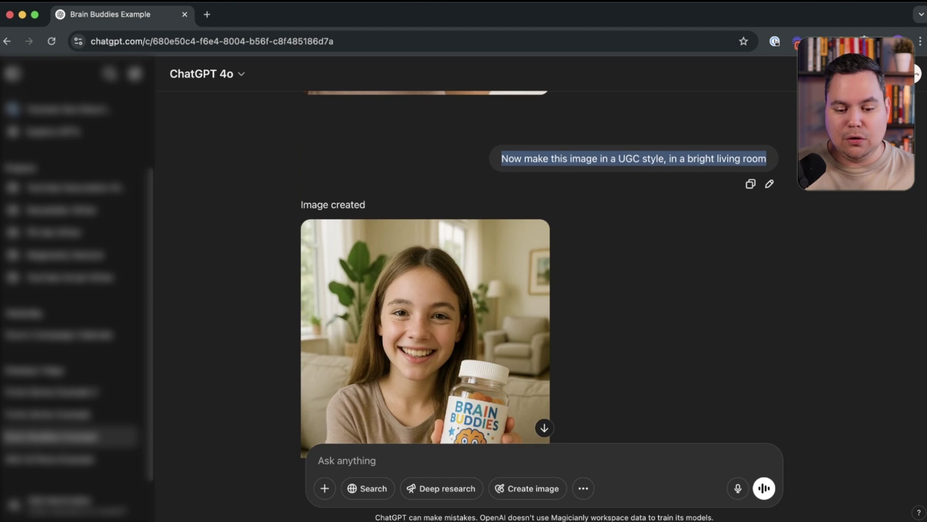
scroll(539, 274, "up", 2)
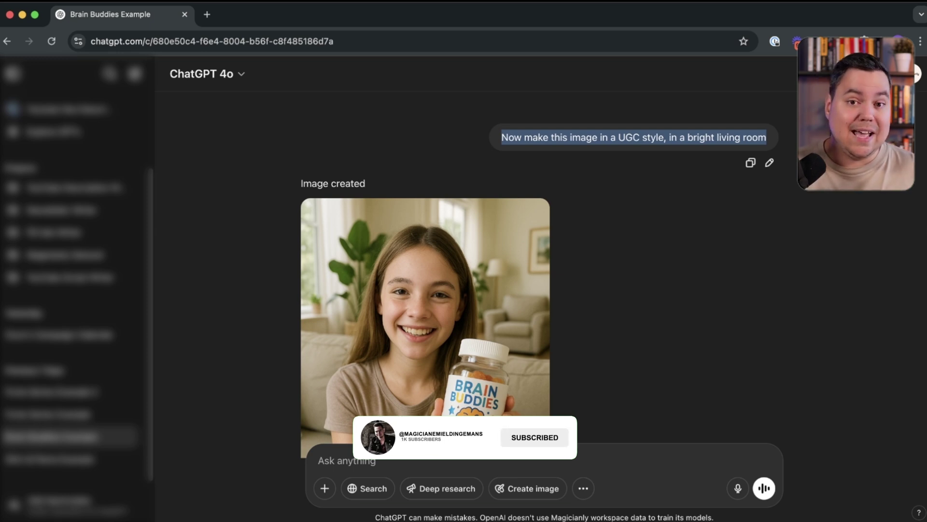
- Read the prompt for the girl taking a gummy out of the packaging and compare its image with the previous living room image
scroll(539, 271, "down", 10)
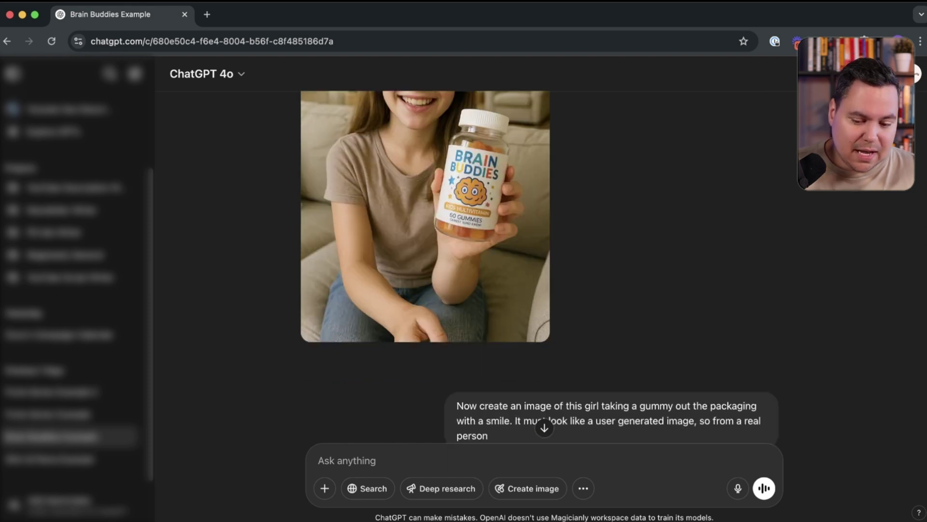
scroll(539, 270, "down", 1)
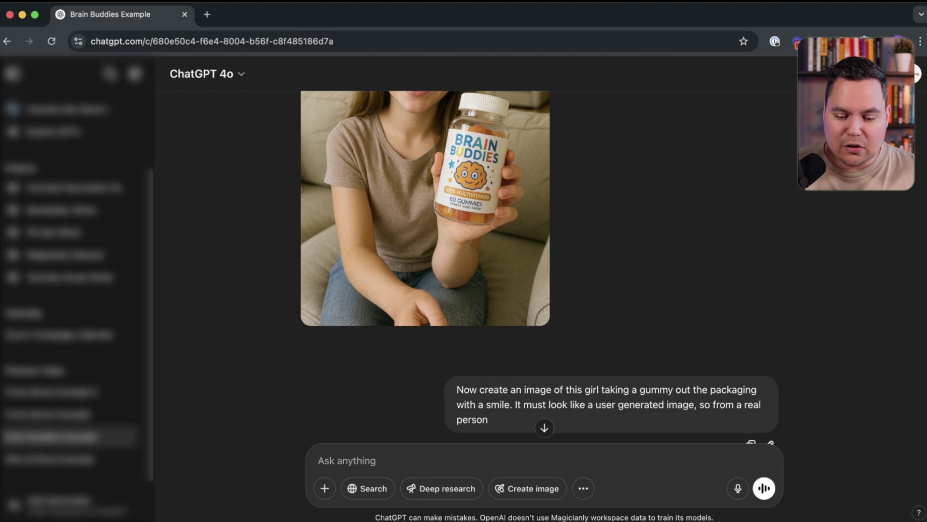
left_click_drag(601, 404, 488, 420)
scroll(488, 419, "down", 8)
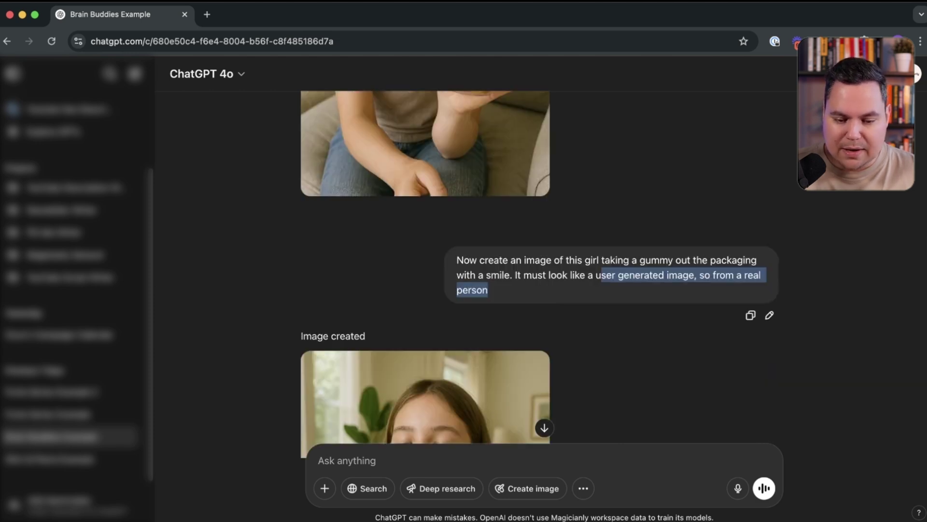
scroll(425, 271, "down", 6)
scroll(425, 270, "up", 9)
scroll(303, 457, "down", 10)
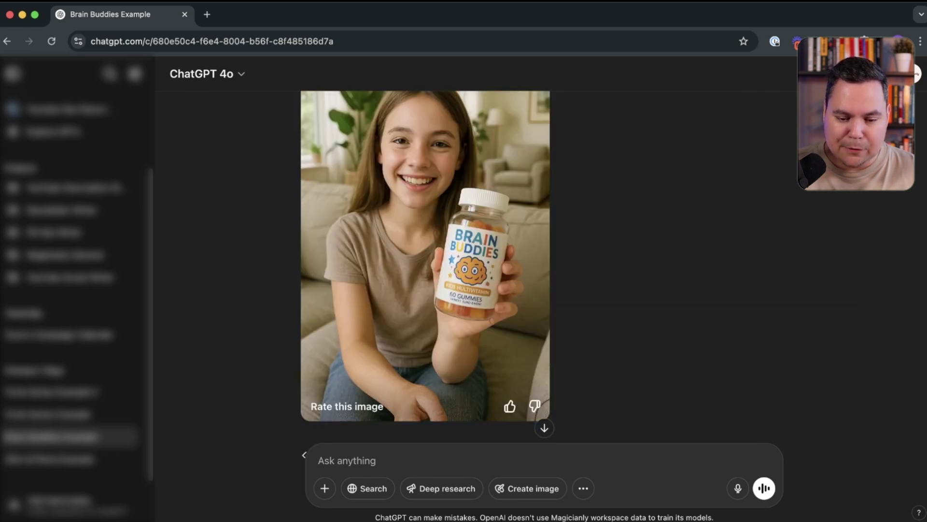
scroll(304, 454, "up", 10)
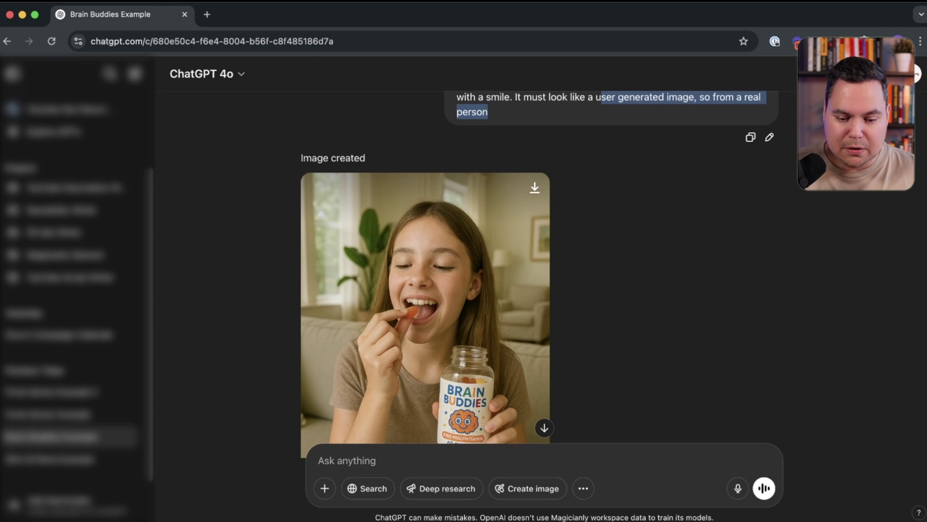
scroll(304, 454, "down", 10)
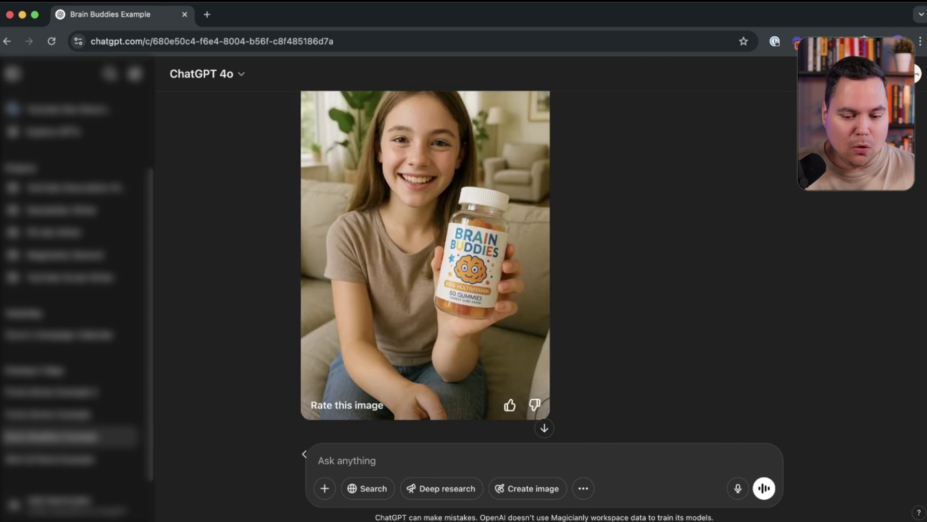
scroll(304, 454, "up", 10)
scroll(304, 454, "down", 5)
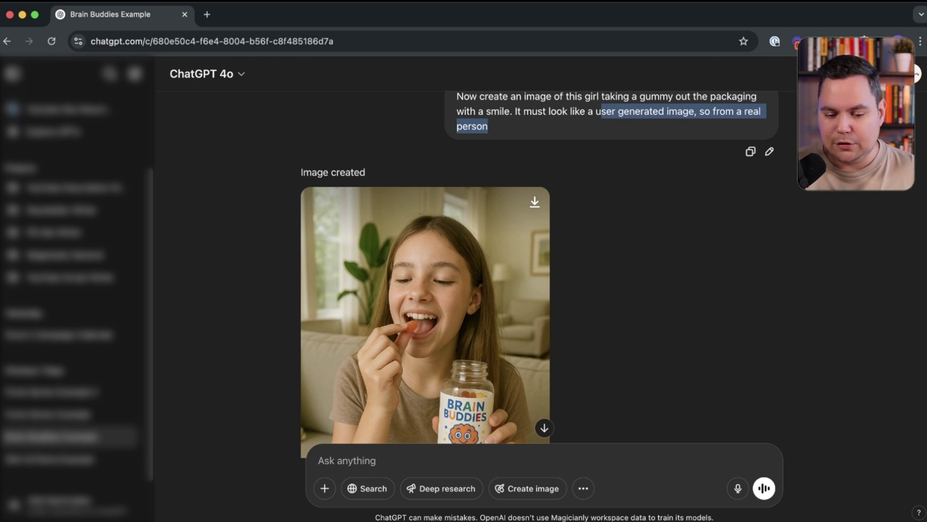
scroll(304, 454, "up", 6)
scroll(305, 454, "down", 6)
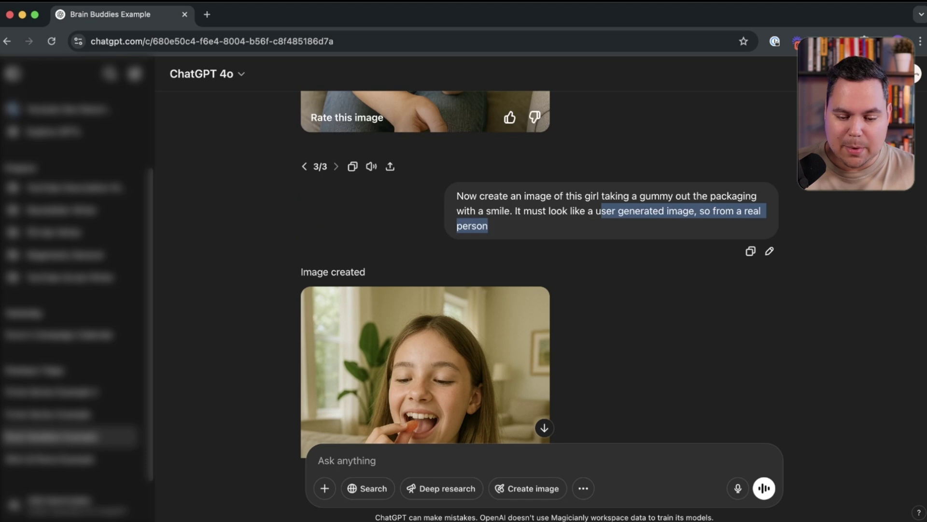
- Review the prompt and image for the group of four children holding the packaging, and compare them with the beach version
scroll(304, 454, "down", 6)
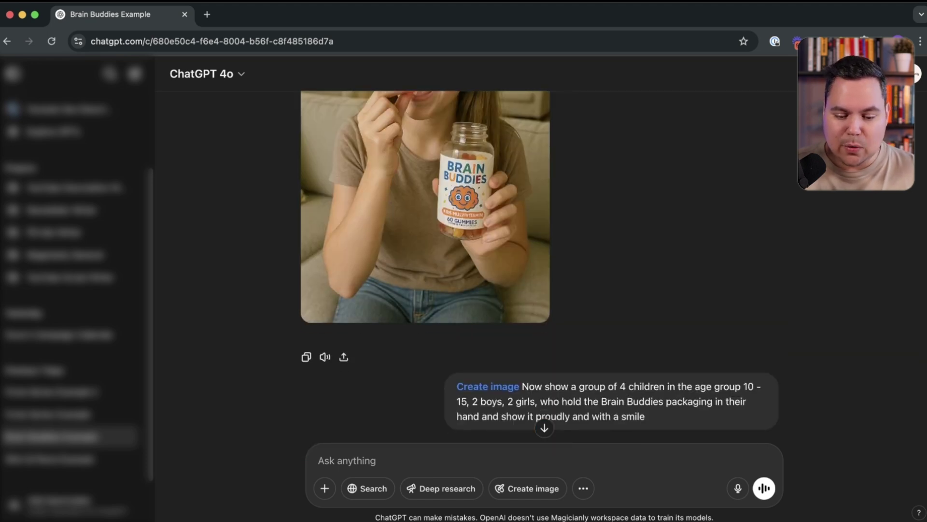
left_click_drag(522, 386, 645, 416)
scroll(539, 274, "down", 6)
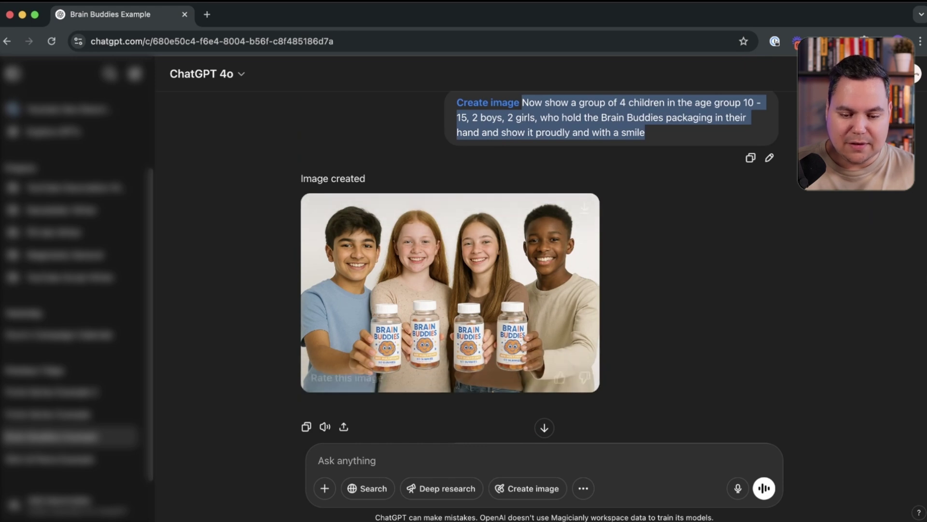
scroll(449, 290, "down", 2)
left_click_drag(468, 386, 568, 415)
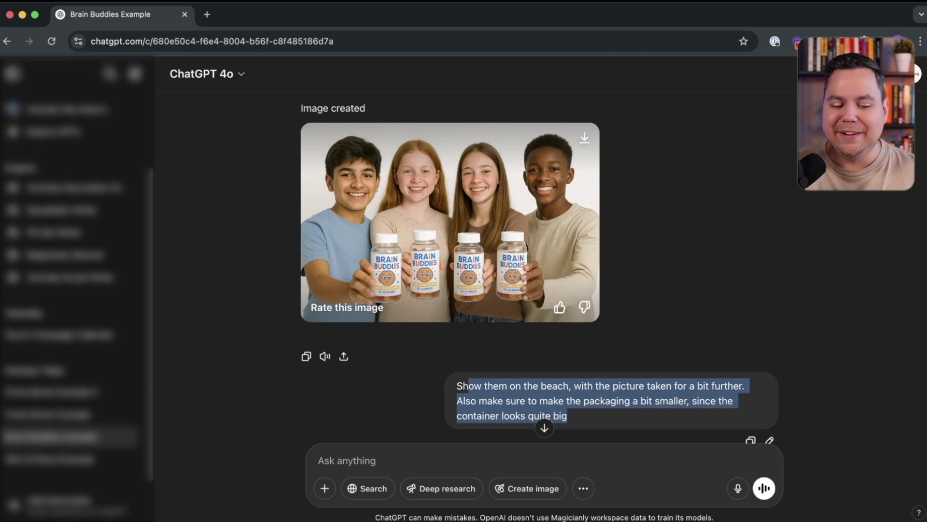
scroll(539, 270, "down", 7)
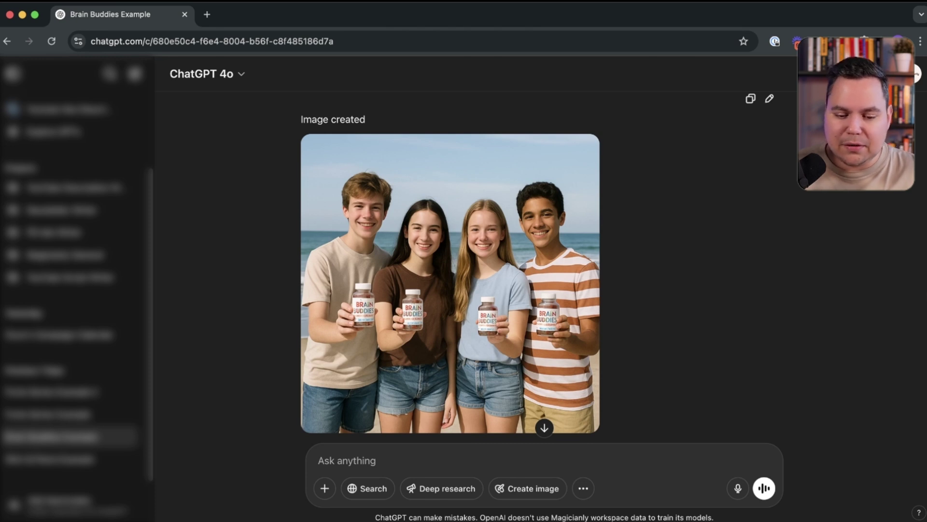
scroll(449, 270, "up", 10)
scroll(449, 271, "down", 10)
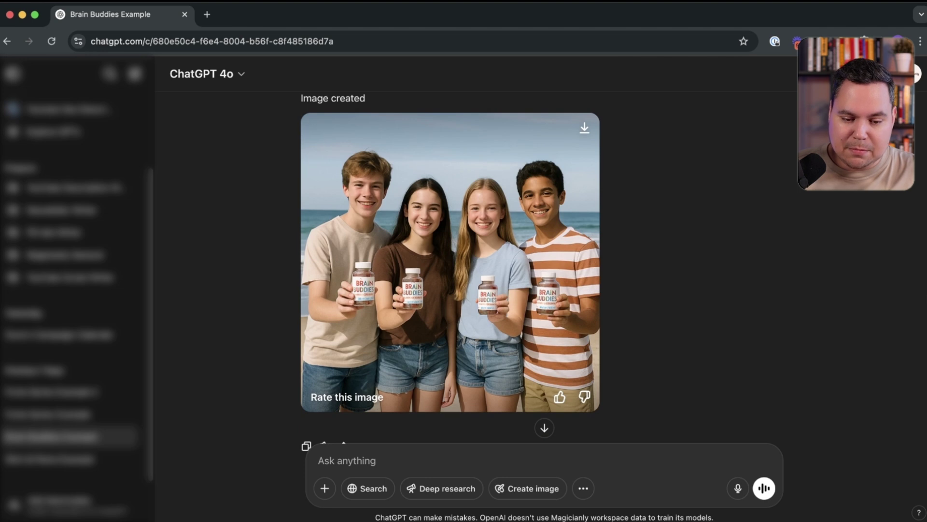
- Read the prompt for the Brain Buddies versus competitors comparison table, including its benefit list and styling request, and view the generated table
scroll(449, 271, "down", 4)
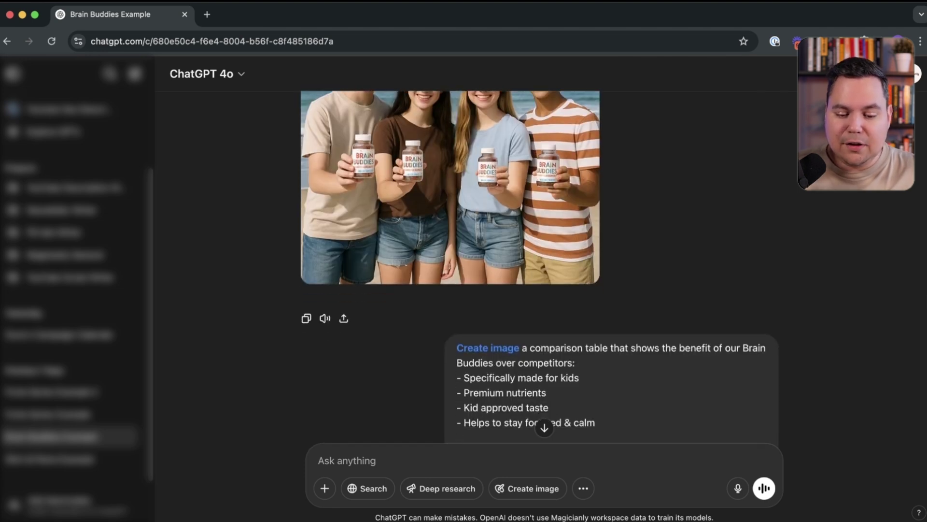
left_click_drag(522, 348, 575, 363)
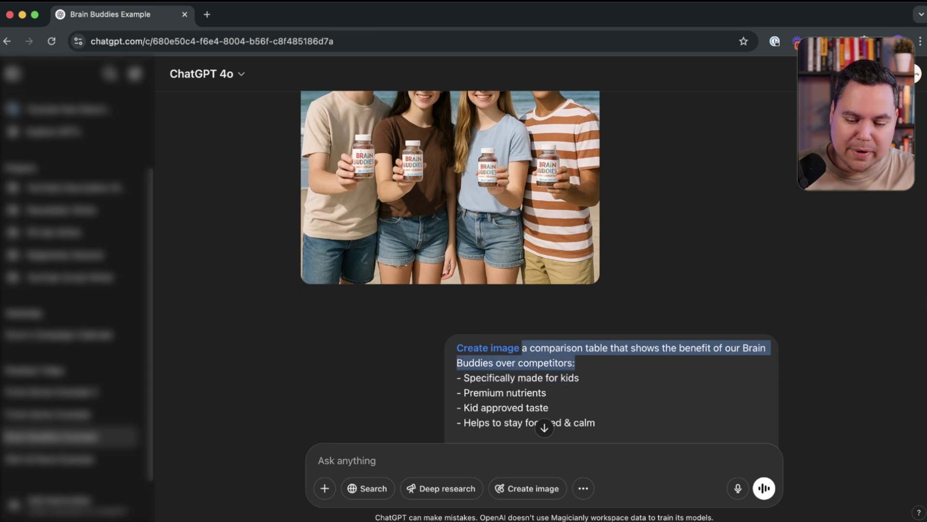
scroll(575, 363, "down", 1)
left_click_drag(597, 406, 457, 362)
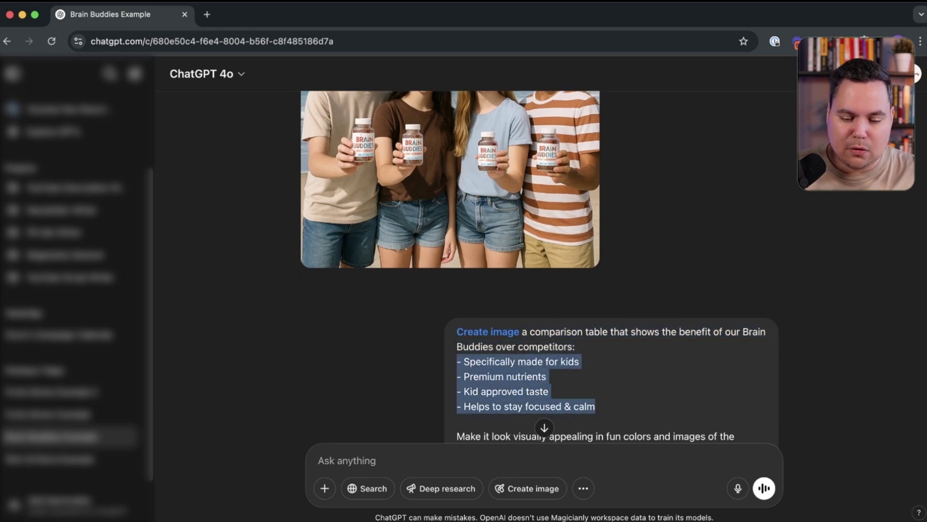
scroll(457, 362, "down", 2)
mouse_move(490, 396)
left_mouse_down()
mouse_move(615, 395)
mouse_move(492, 411)
left_mouse_up()
scroll(539, 274, "down", 15)
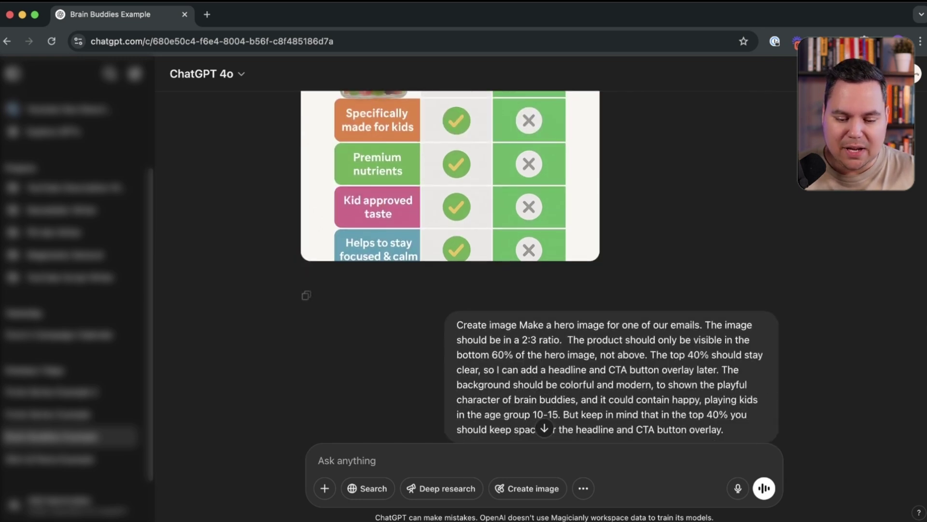
- Read the email hero image prompt with its 2:3 ratio, background and clear top 40% requirements, and view the generated image
left_click_drag(520, 325, 564, 340)
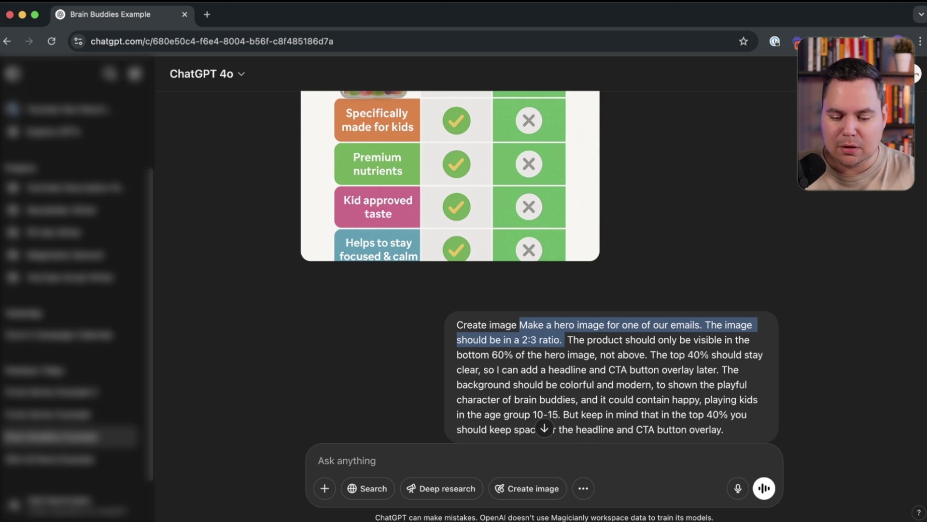
left_click(564, 339)
left_click_drag(566, 339, 648, 399)
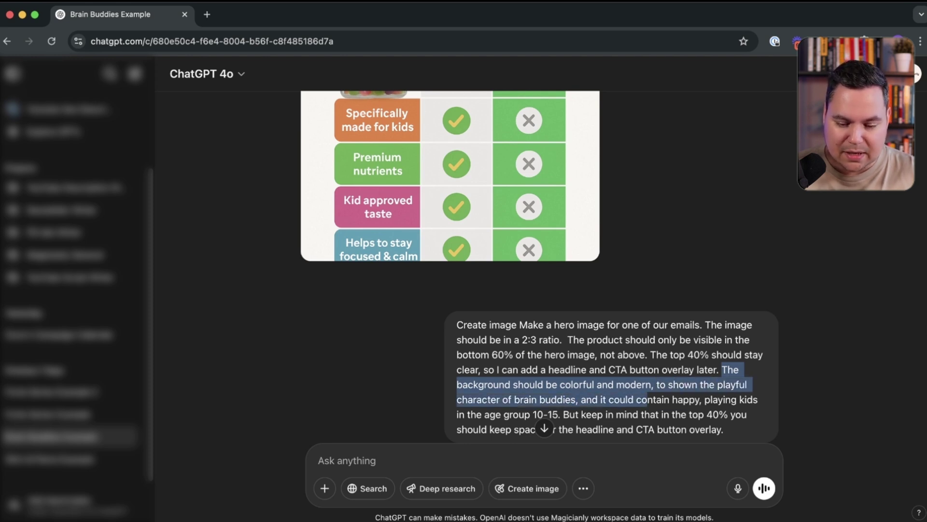
scroll(612, 362, "down", 2)
left_click_drag(563, 390, 723, 405)
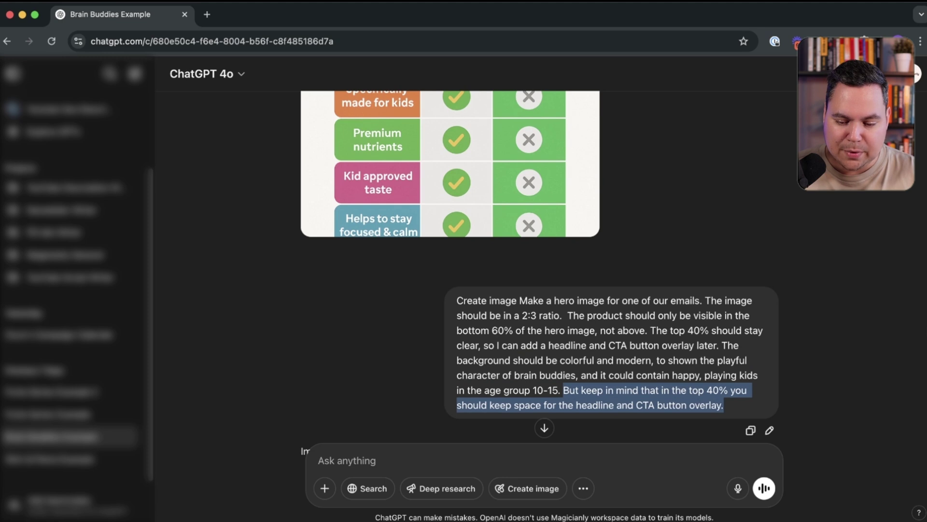
scroll(545, 265, "down", 10)
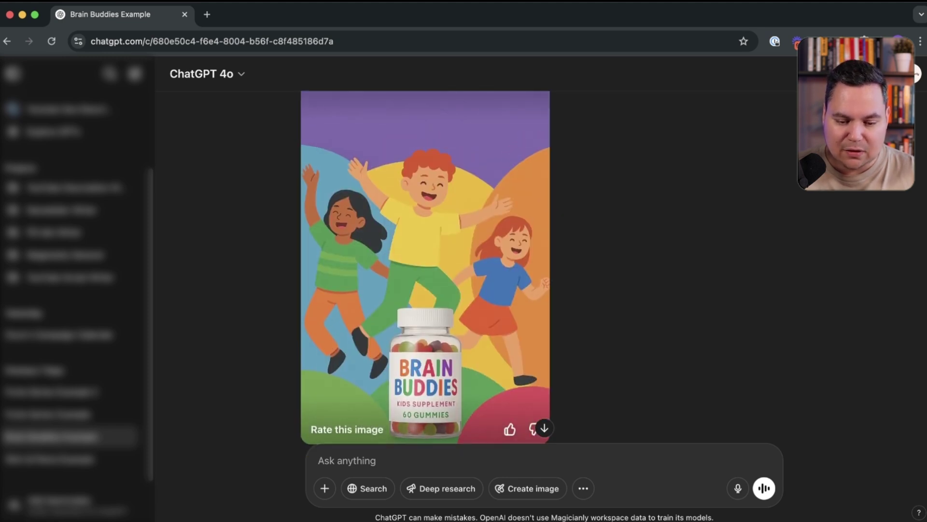
- Examine the illustrated hero image and read the follow-up prompt for a bigger product, kids in the lower 60% and a free top 40%
scroll(425, 271, "up", 2)
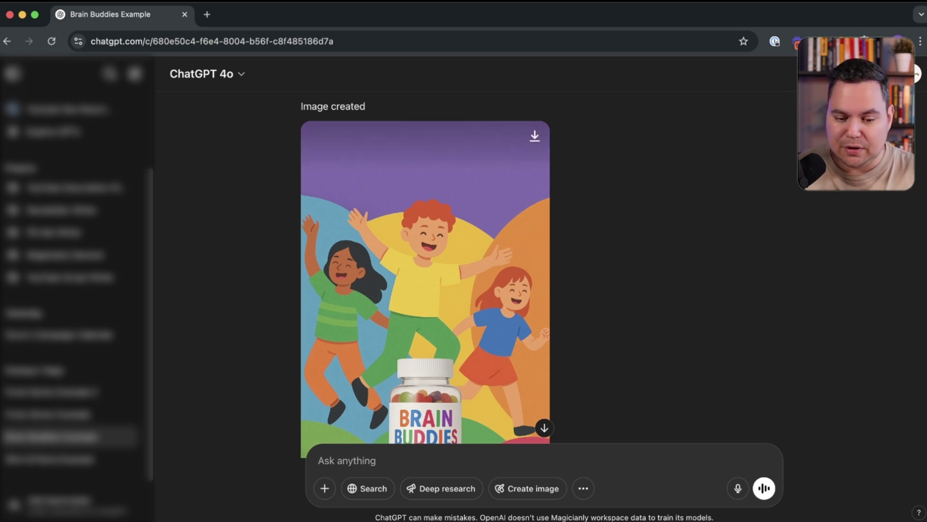
scroll(425, 271, "down", 2)
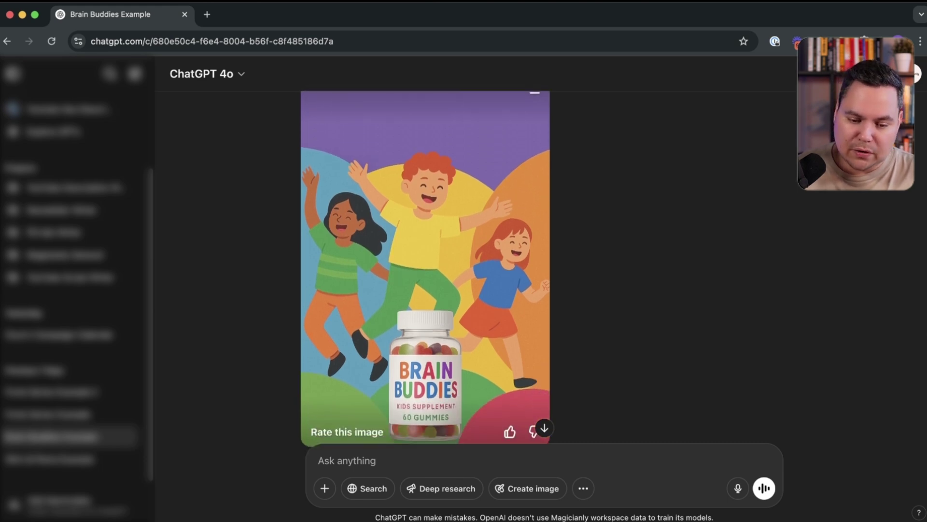
scroll(425, 270, "down", 3)
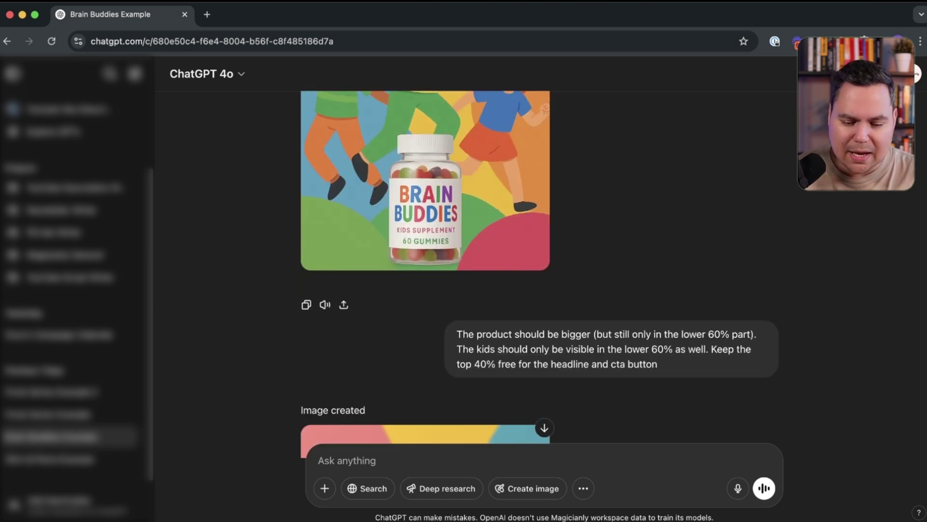
left_click_drag(475, 350, 758, 350)
left_click_drag(462, 365, 658, 380)
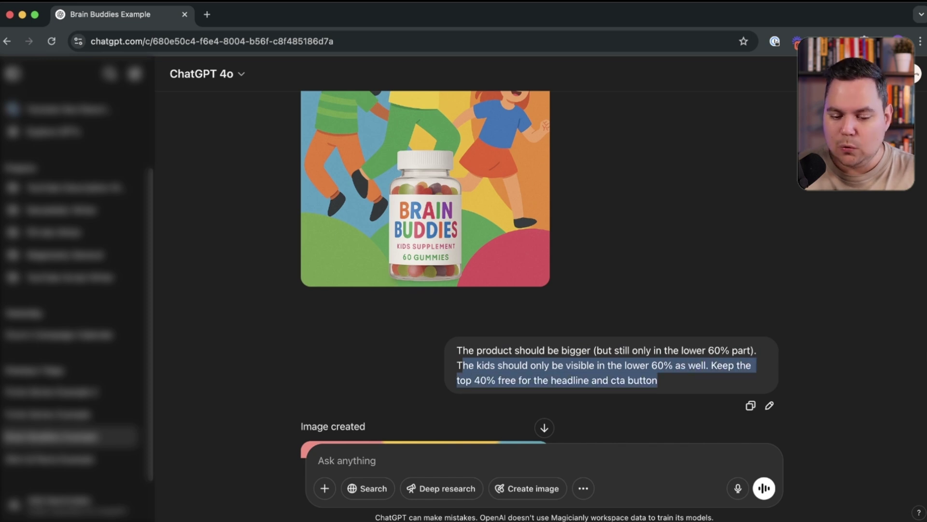
- View the revised hero image with the three children behind the large Brain Buddies jar and check it against the follow-up prompt
scroll(539, 270, "down", 6)
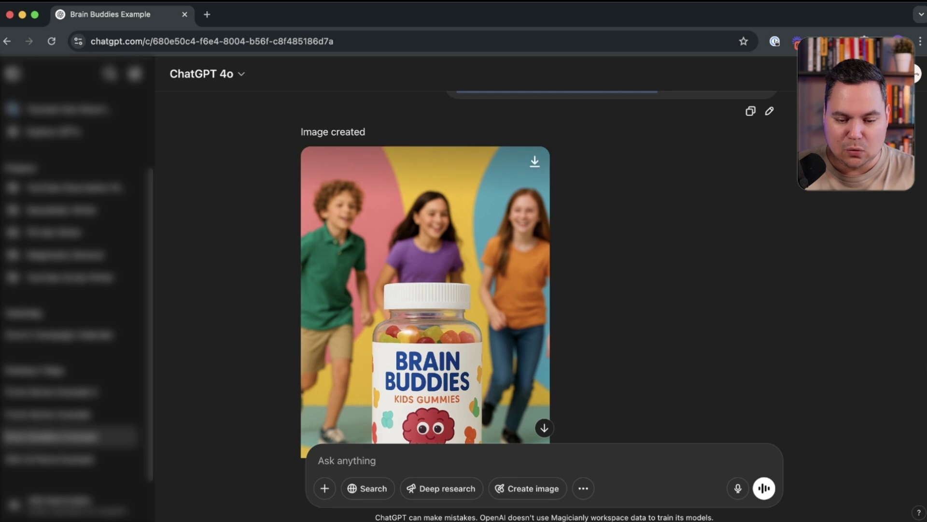
scroll(425, 290, "down", 3)
scroll(425, 290, "up", 3)
scroll(425, 290, "down", 1)
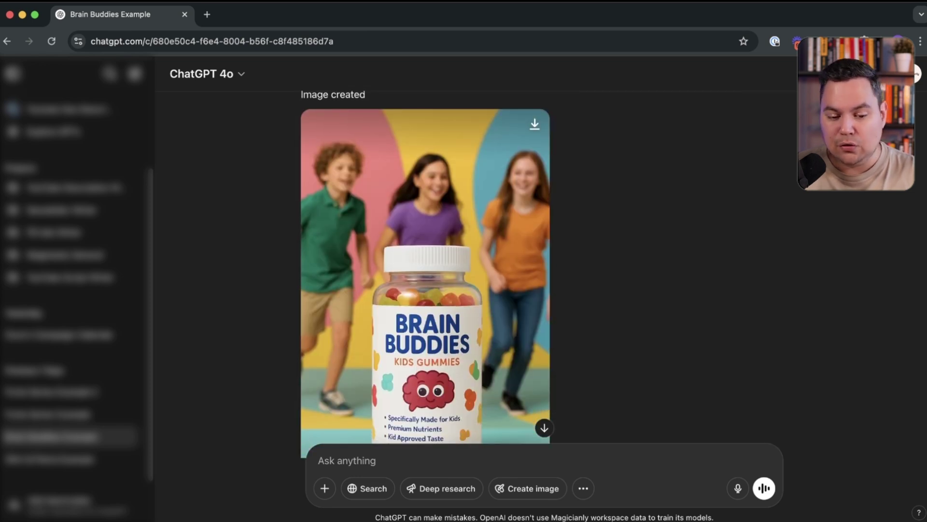
scroll(425, 290, "up", 5)
- Read the prompt adding a welcome headline, 10% off offer, discount code and SHOP NOW button, and view its hero image
scroll(425, 289, "down", 6)
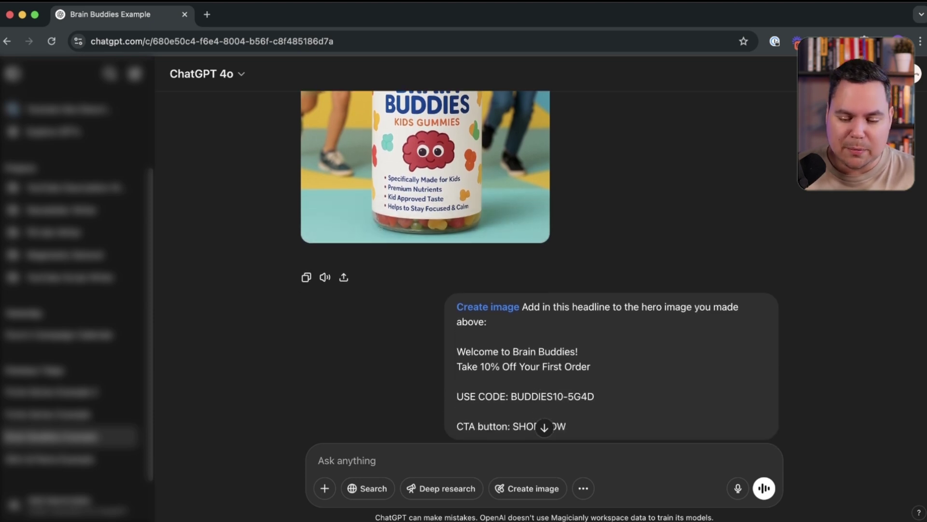
left_click_drag(522, 306, 578, 336)
scroll(489, 321, "down", 1)
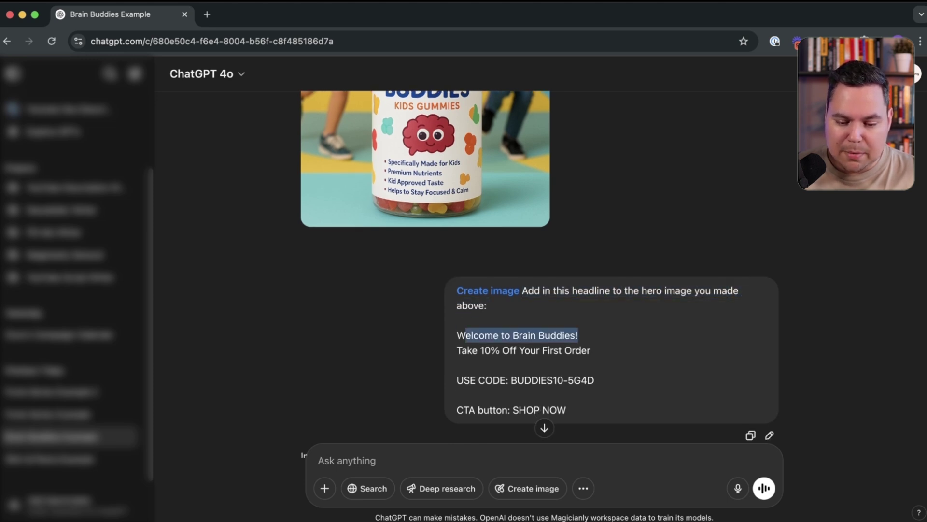
left_click_drag(472, 350, 590, 350)
left_click_drag(476, 380, 595, 380)
left_click_drag(484, 409, 566, 410)
scroll(538, 290, "down", 10)
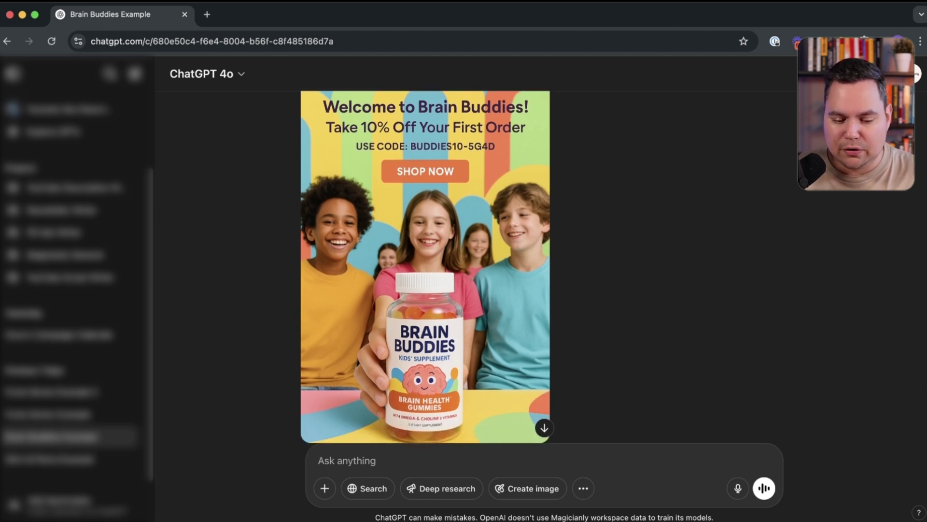
- View the hero image regenerated with a more fun, playful, yet modern font, including its headline and product label
scroll(425, 271, "down", 6)
scroll(426, 271, "down", 4)
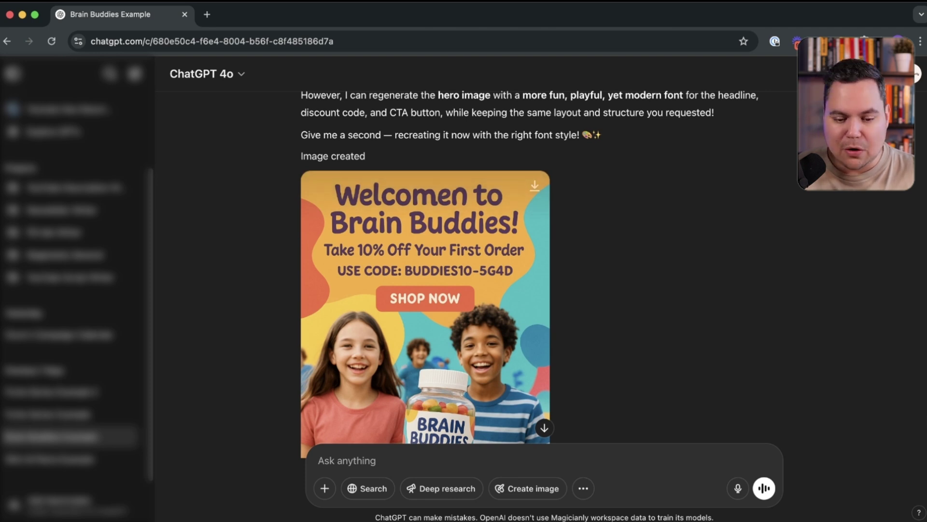
scroll(425, 270, "down", 4)
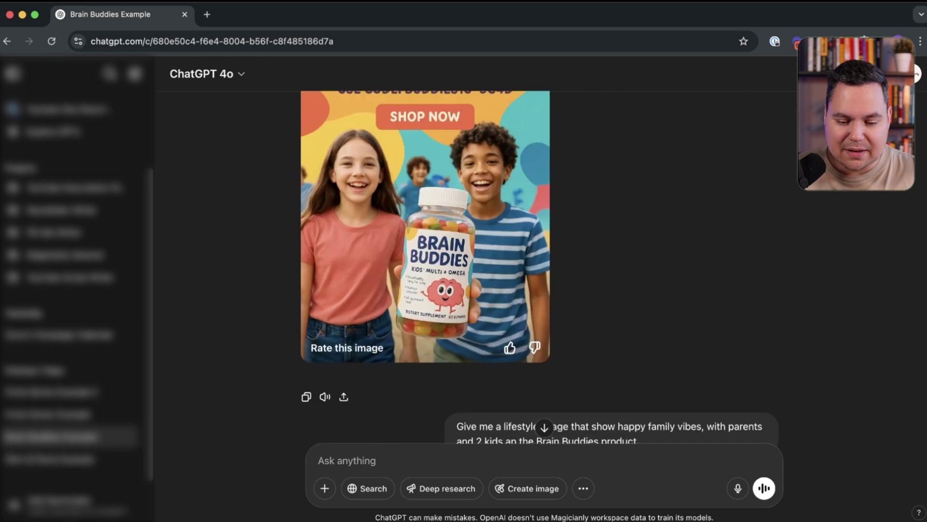
- Read the lifestyle prompt for happy family vibes with parents and 2 kids, and view the generated family photo
scroll(425, 271, "down", 2)
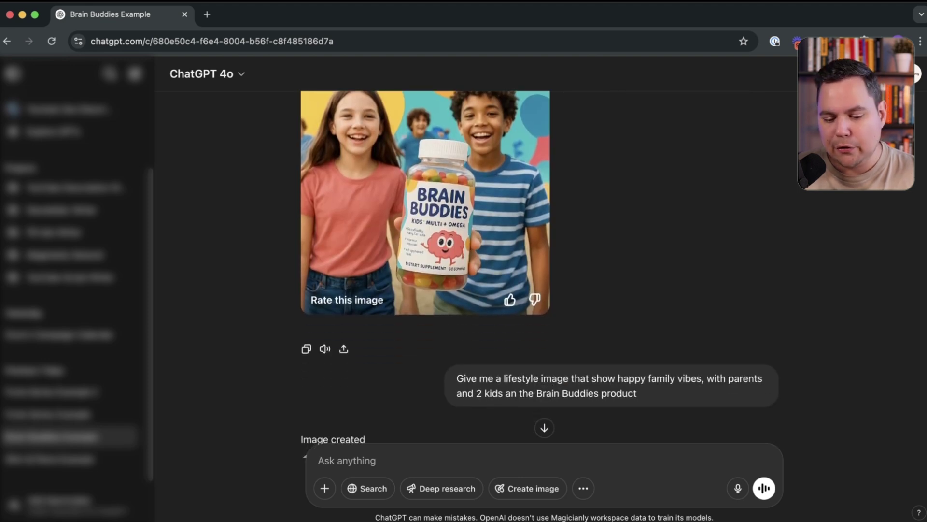
left_click_drag(508, 362, 638, 377)
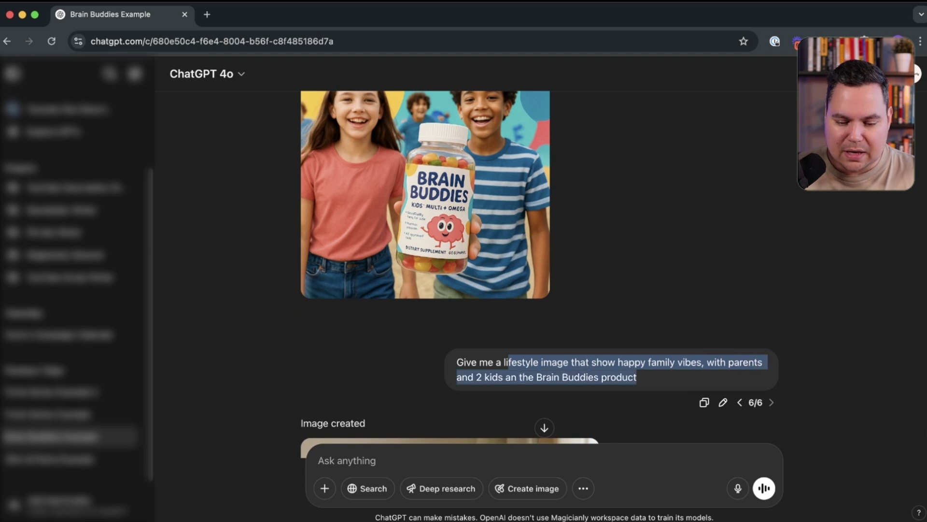
scroll(539, 268, "down", 7)
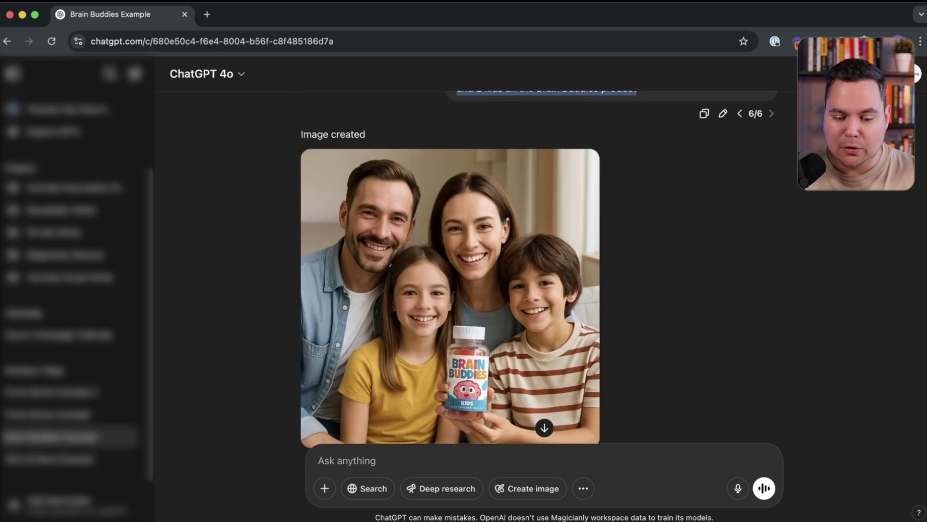
scroll(450, 261, "up", 1)
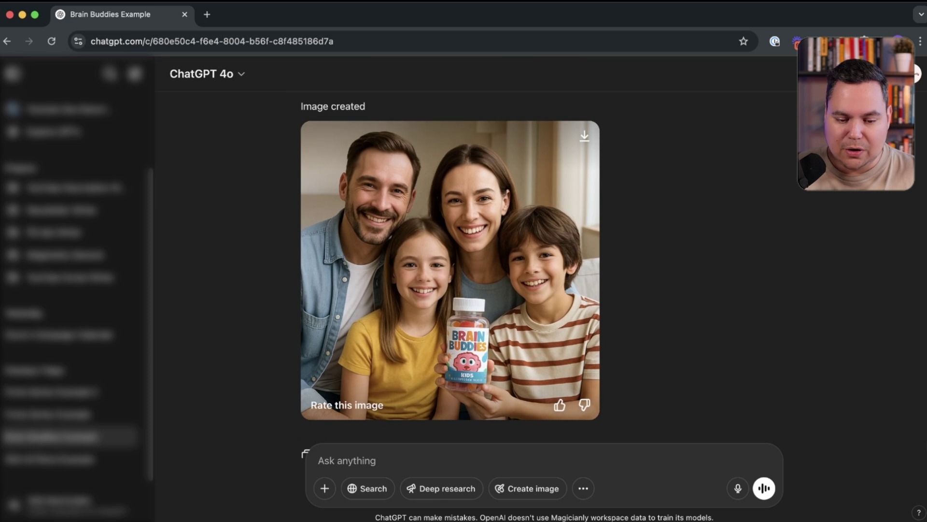
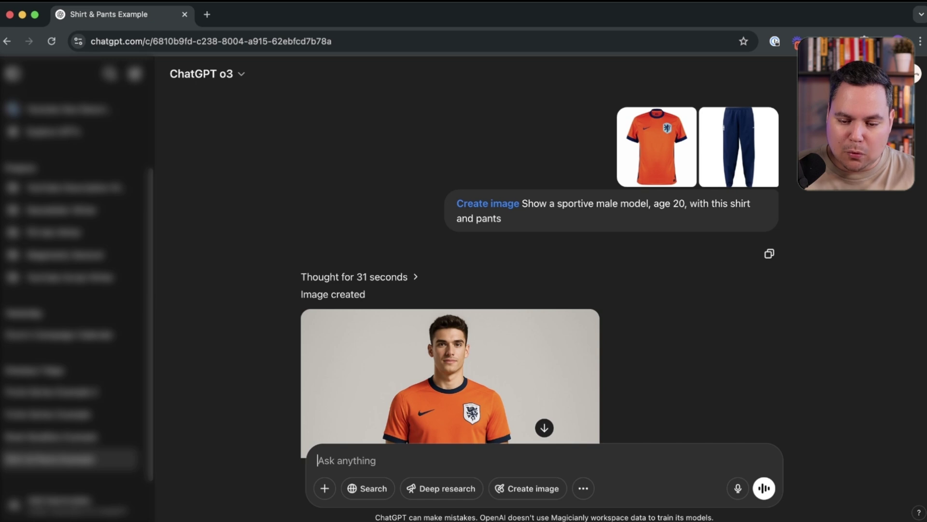
- In the Shirt & Pants Example chat, read the prompt for a 20-year-old sportive male model and expand its reasoning to read it
left_click_drag(522, 203, 502, 218)
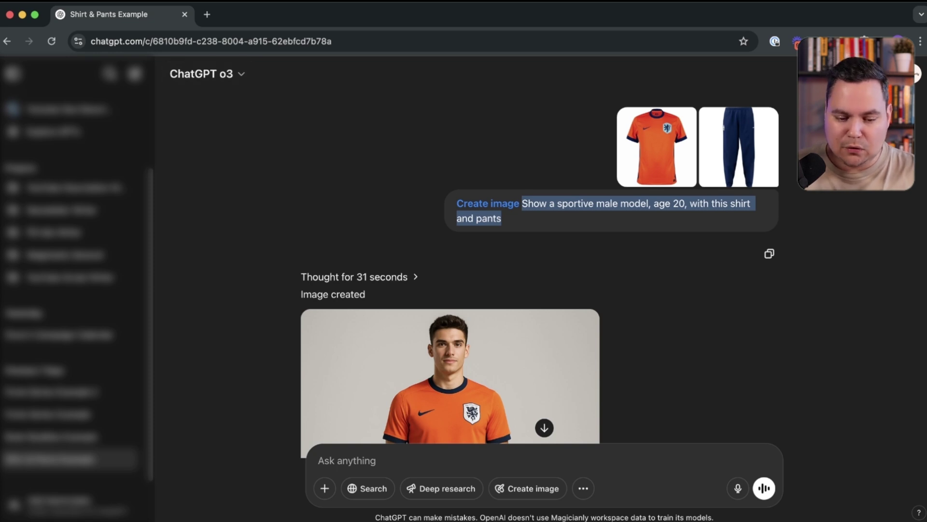
left_click(354, 277)
scroll(540, 275, "down", 1)
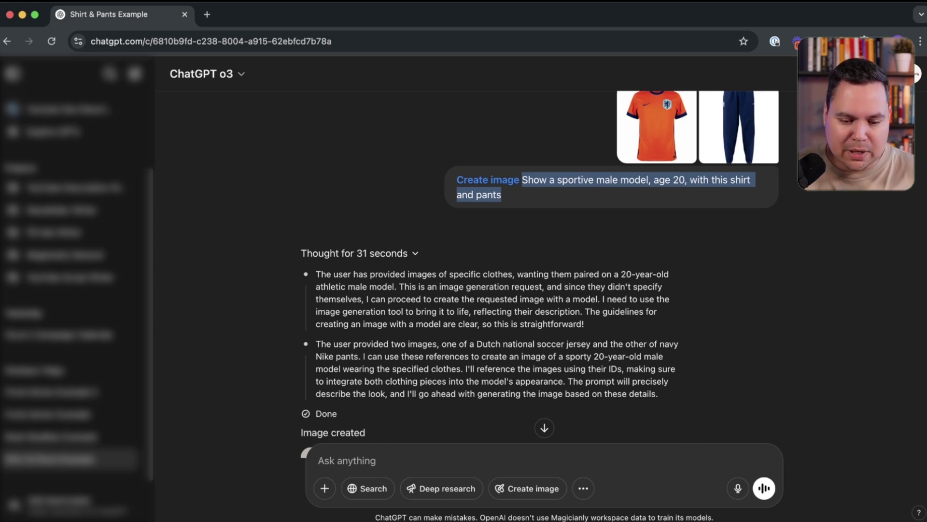
left_click_drag(332, 274, 584, 324)
left_click_drag(337, 343, 357, 356)
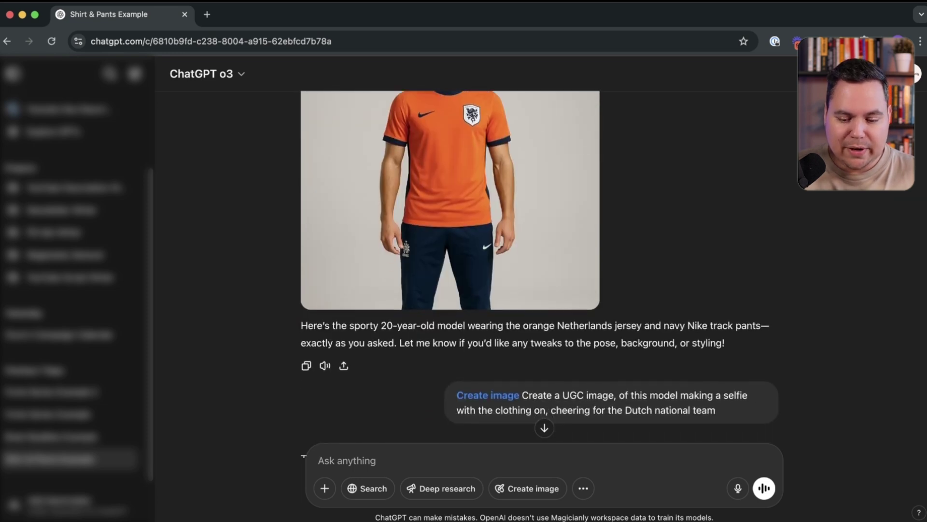
- Review the UGC selfie prompt for the model cheering for the Dutch national team, along with its reasoning and generated image
left_click_drag(562, 395, 715, 410)
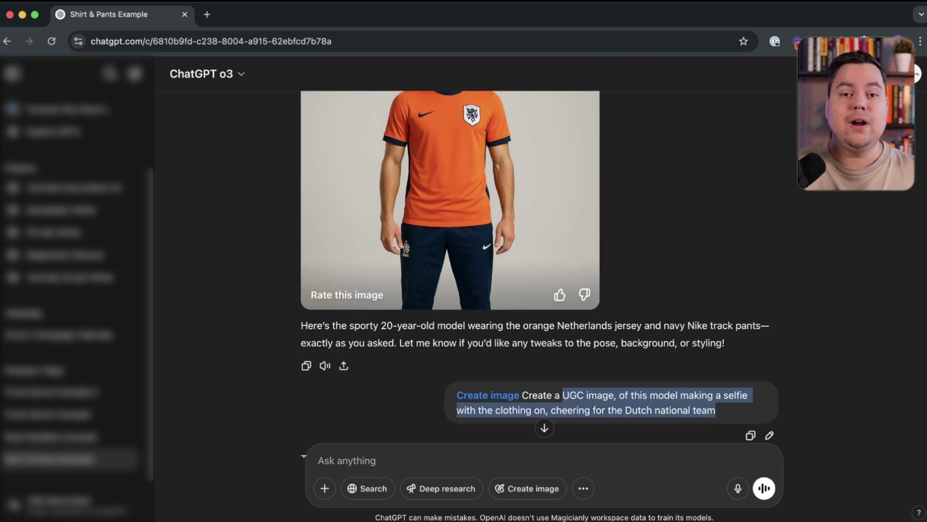
scroll(303, 455, "down", 5)
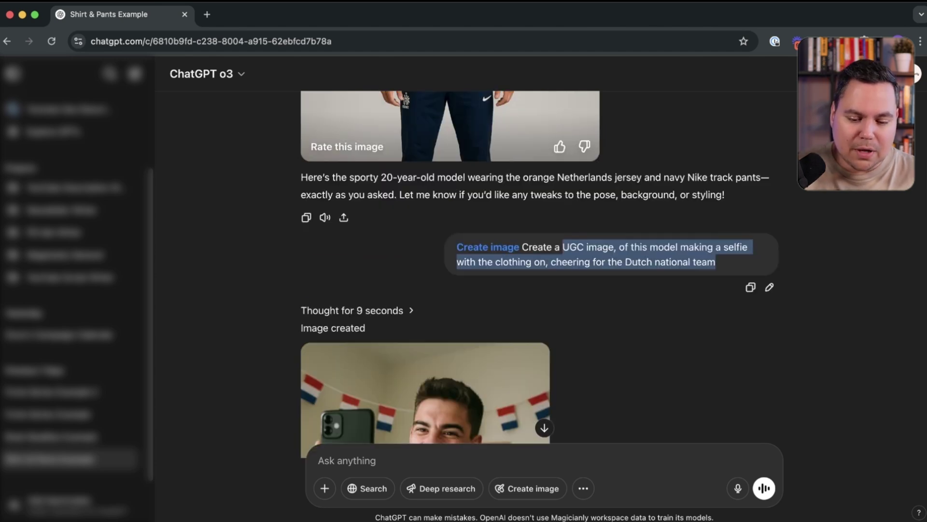
left_click(352, 242)
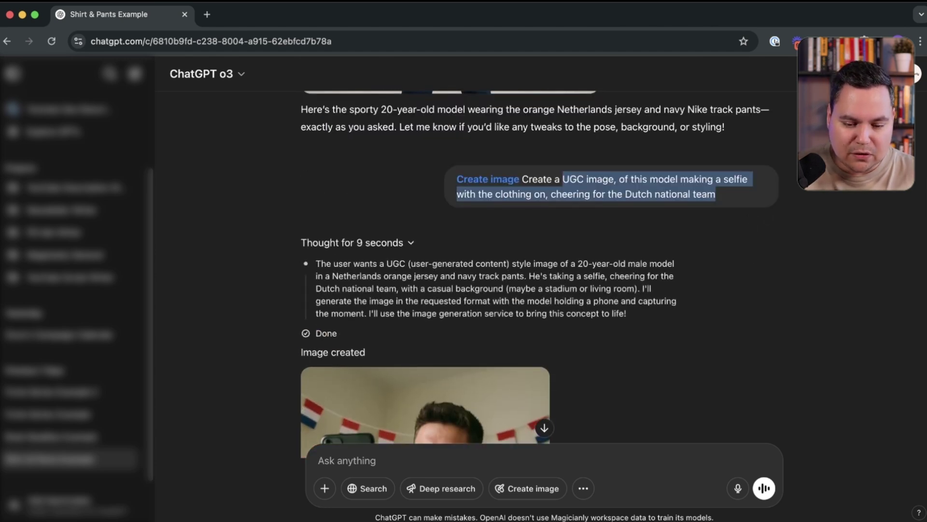
left_click(352, 242)
scroll(425, 271, "down", 15)
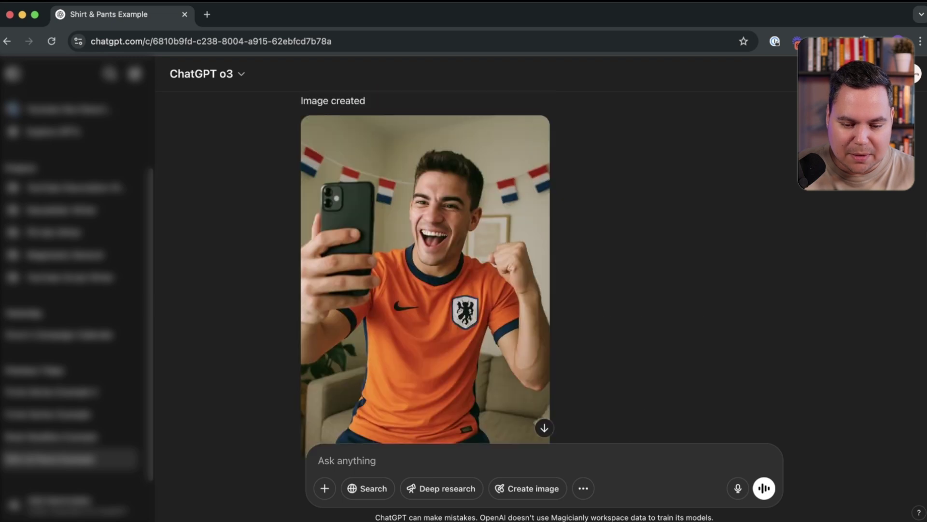
scroll(425, 271, "down", 1)
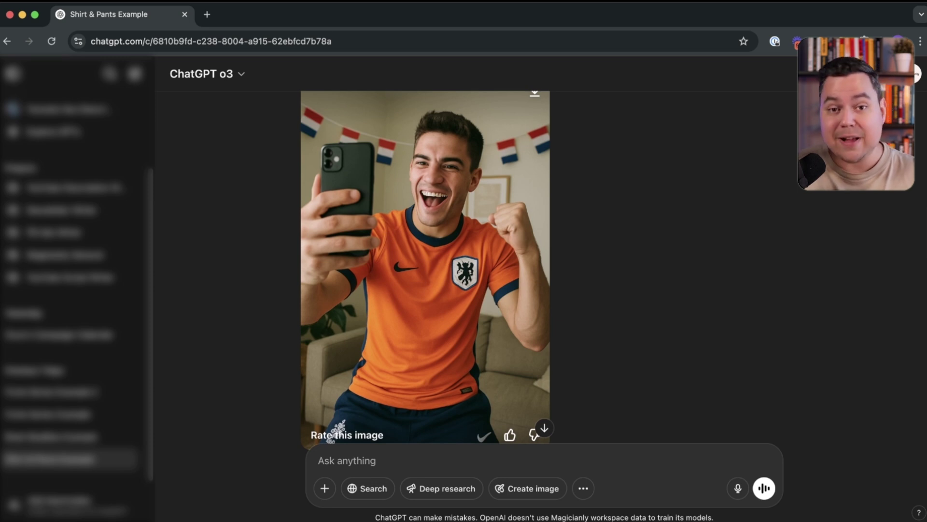
- Read the follow-up prompt requesting the iPhone perspective and the reasoning behind its response
scroll(425, 271, "down", 5)
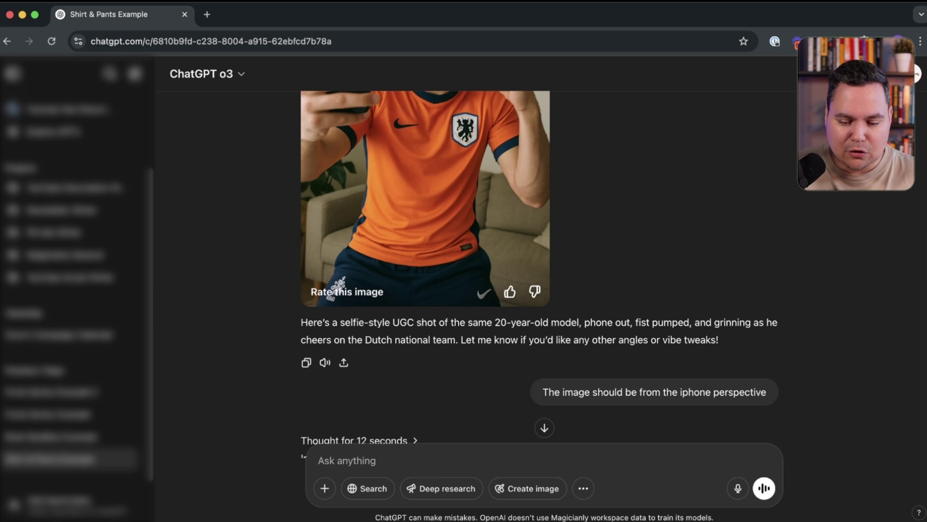
triple_click(696, 391)
scroll(695, 392, "down", 2)
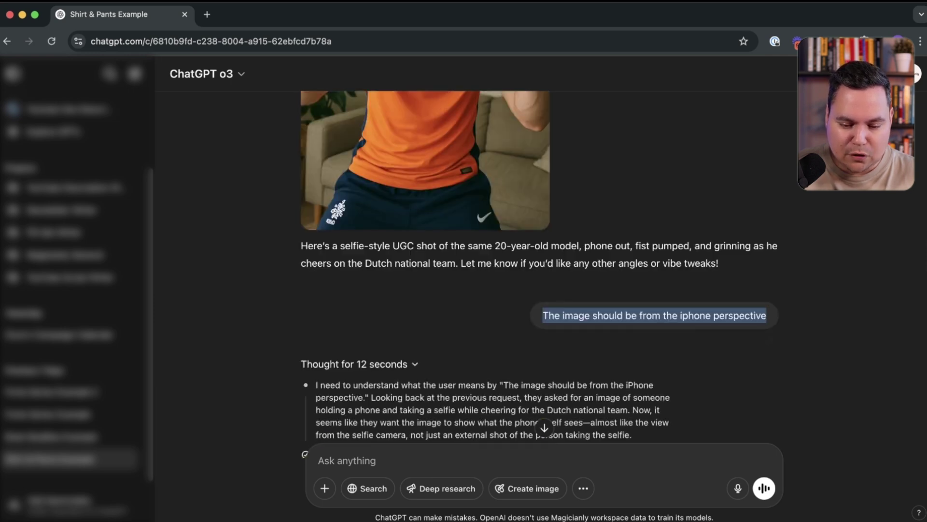
scroll(539, 274, "down", 1)
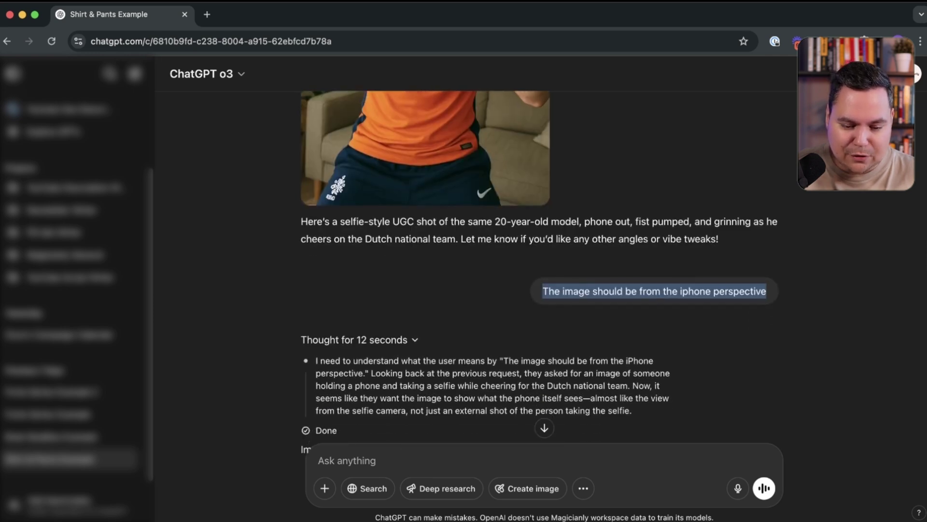
left_click_drag(318, 361, 633, 411)
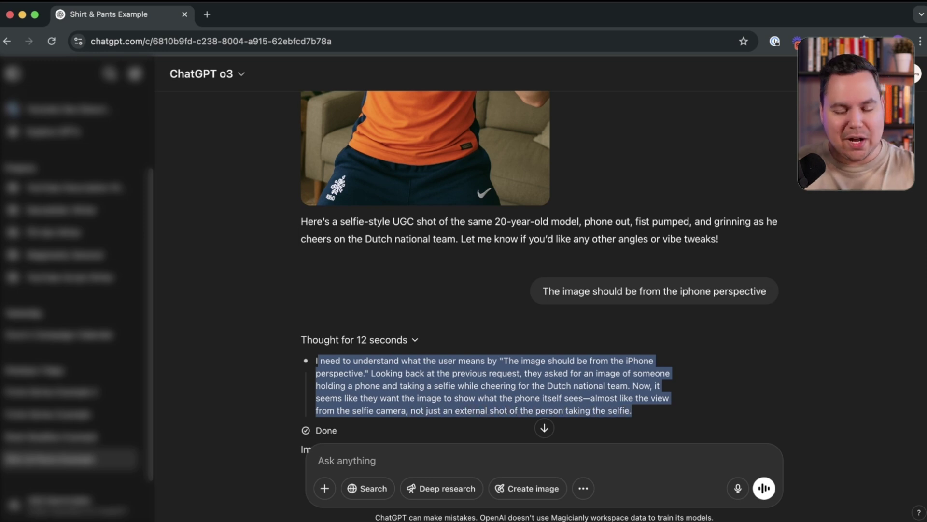
triple_click(631, 291)
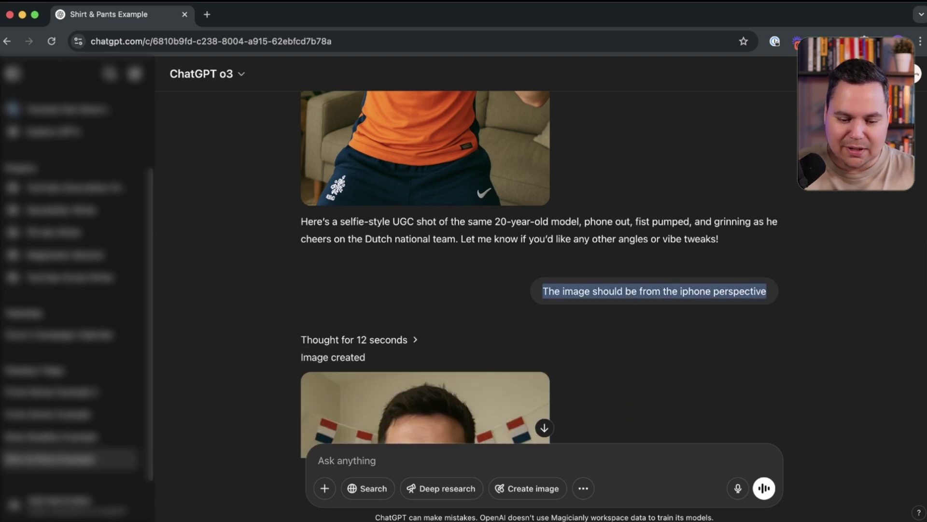
- View the selfie from the iPhone perspective and compare it with the earlier selfie showing the phone
scroll(483, 290, "down", 5)
scroll(425, 285, "down", 2)
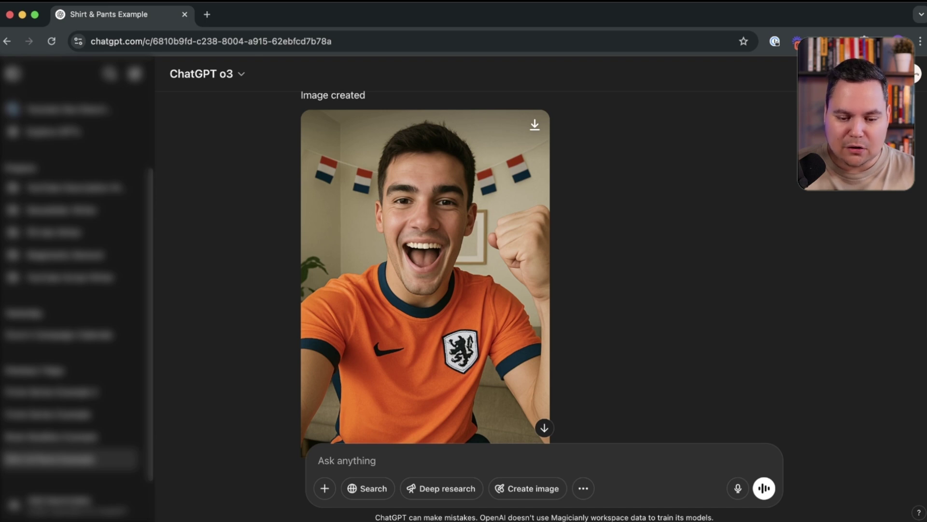
scroll(425, 270, "down", 2)
scroll(425, 271, "up", 2)
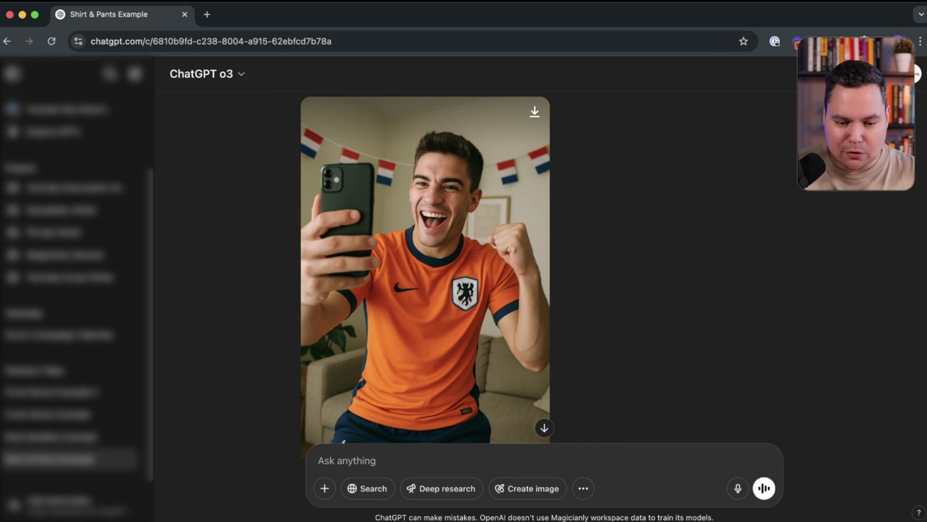
scroll(539, 270, "up", 4)
- Review the prompt and image of the model walking to the stadium with a beer, and return to the original shirt and pants photos
scroll(539, 271, "down", 7)
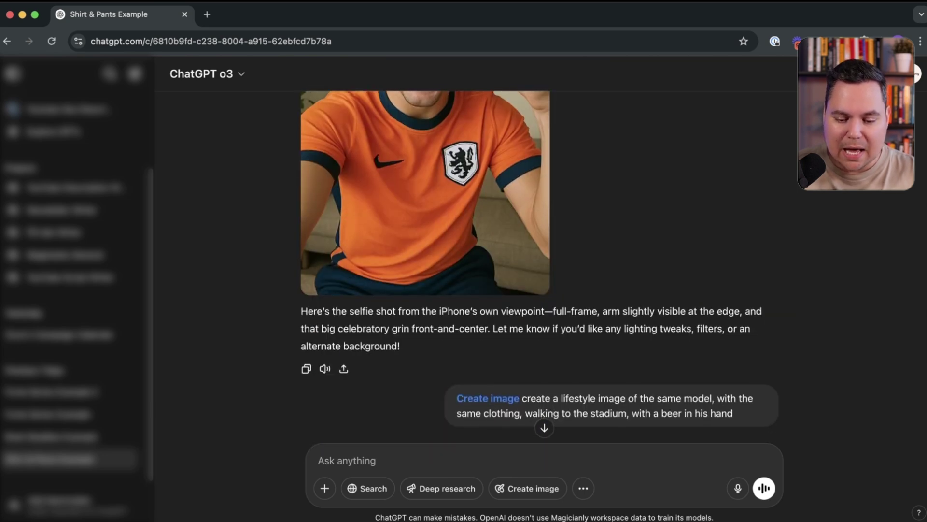
left_click_drag(563, 399, 733, 414)
scroll(733, 414, "down", 3)
scroll(539, 270, "down", 8)
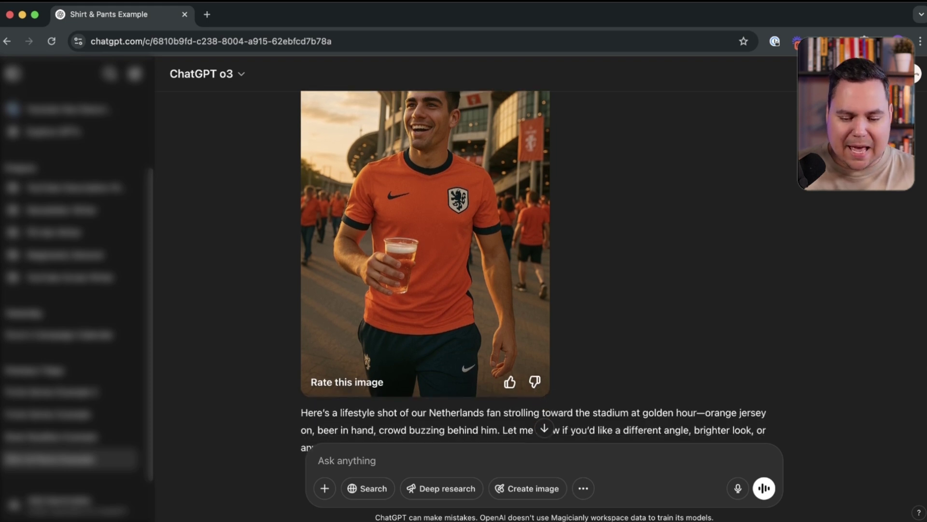
scroll(539, 270, "up", 20)
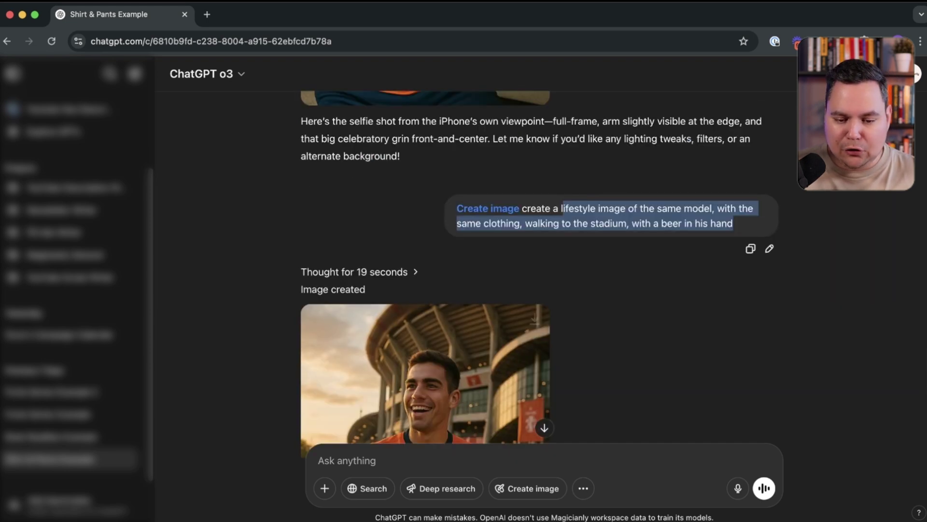
scroll(539, 271, "up", 10)
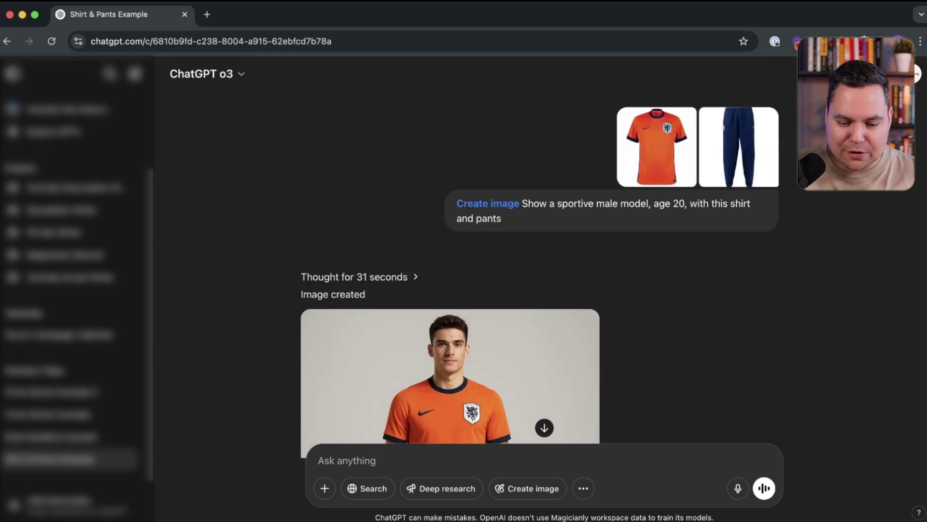
- Open the Forte Series Example conversation and view the supplied volumizing mousse bottle photo at full size
scroll(539, 270, "down", 7)
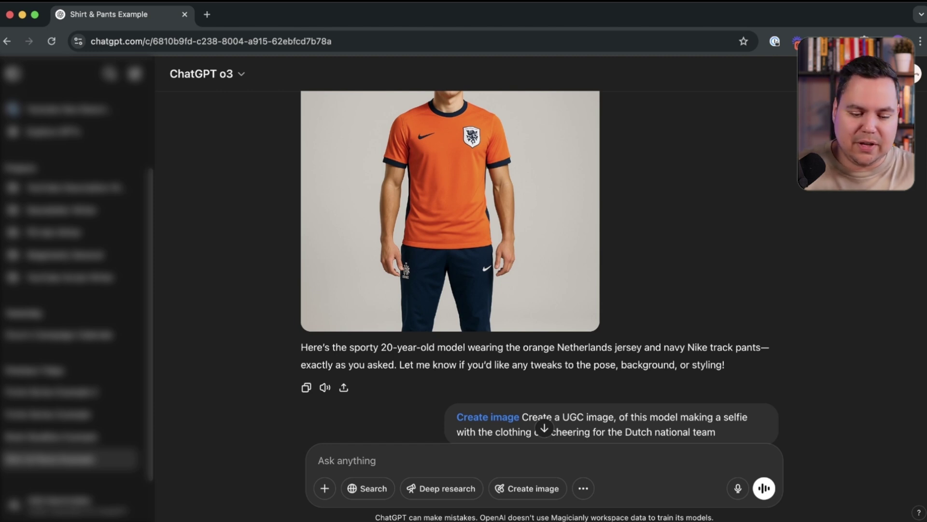
left_click(53, 414)
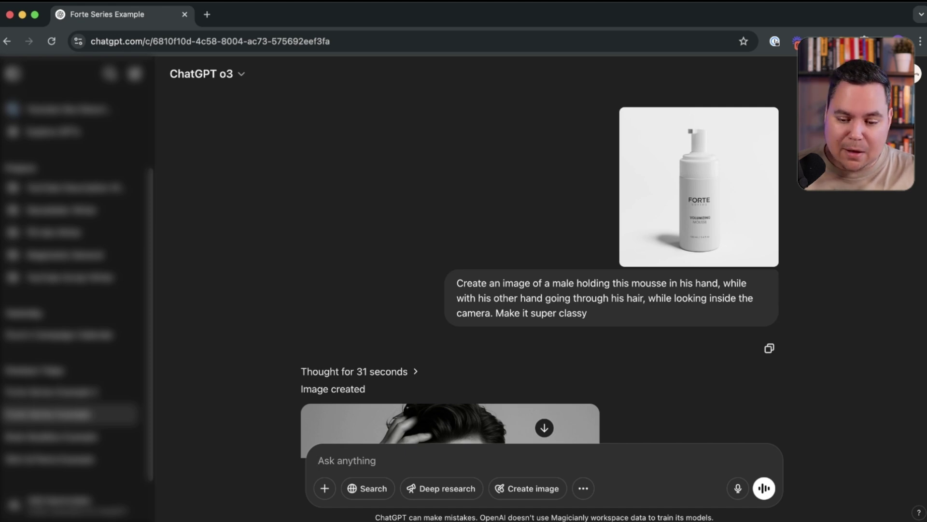
left_click(699, 187)
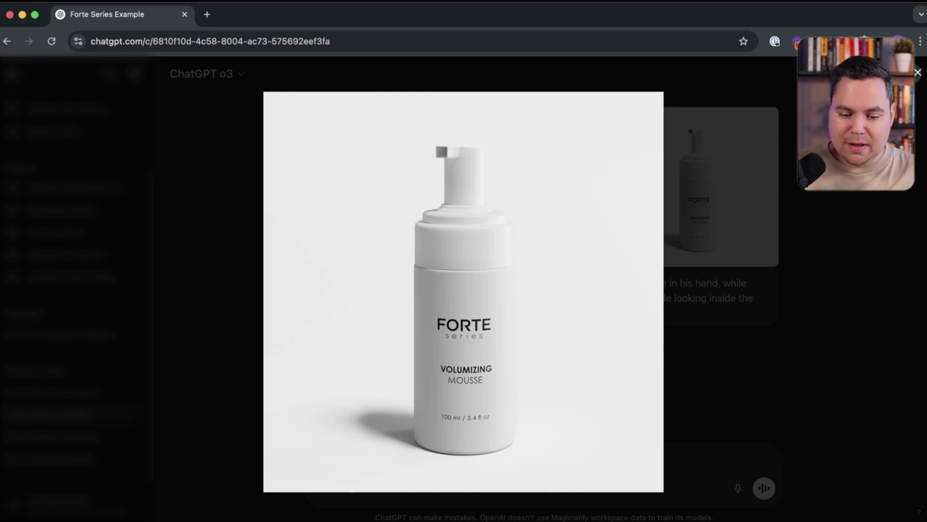
key("Escape")
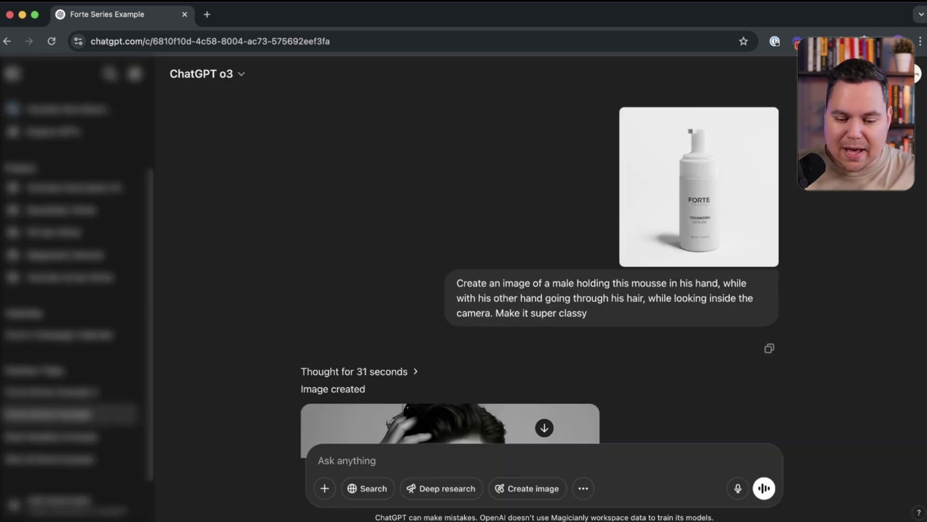
left_click(722, 186)
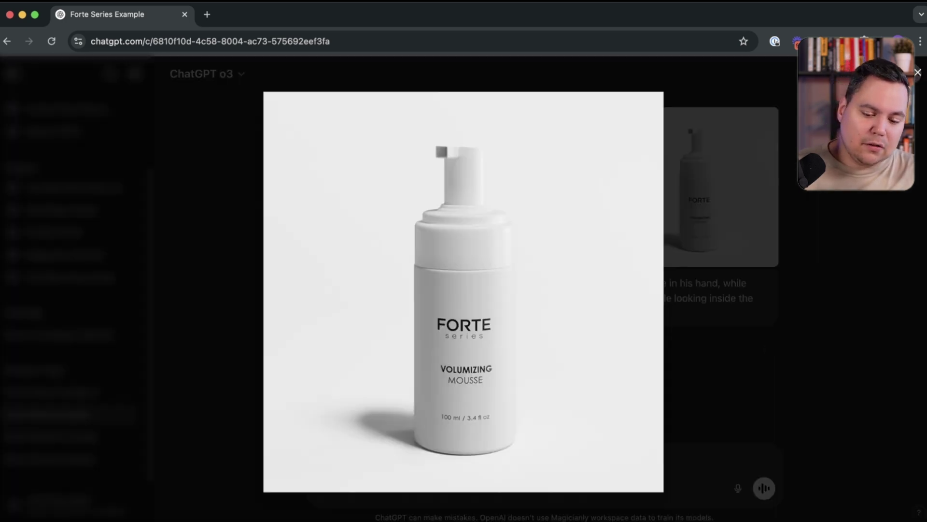
key("Escape")
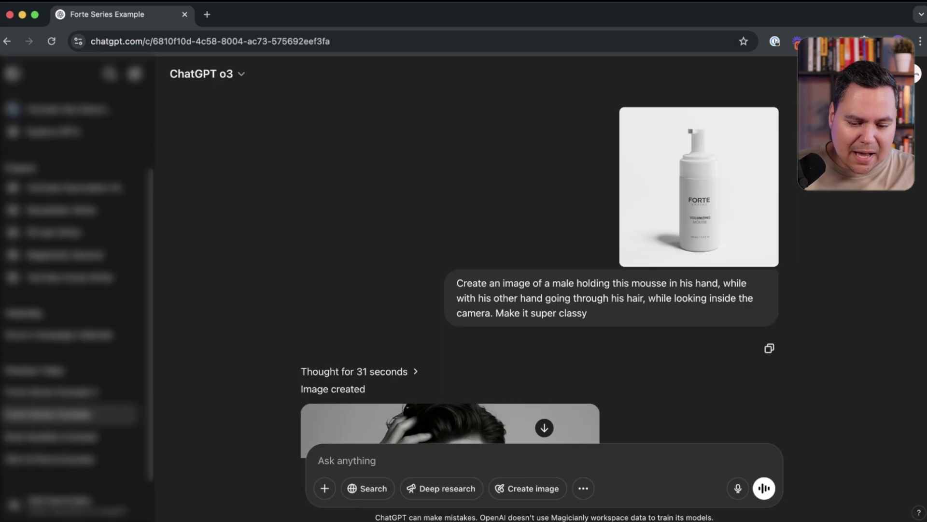
- Review the prompt for a classy image of a male holding the mousse, along with its reasoning and generated image
left_click_drag(464, 283, 587, 313)
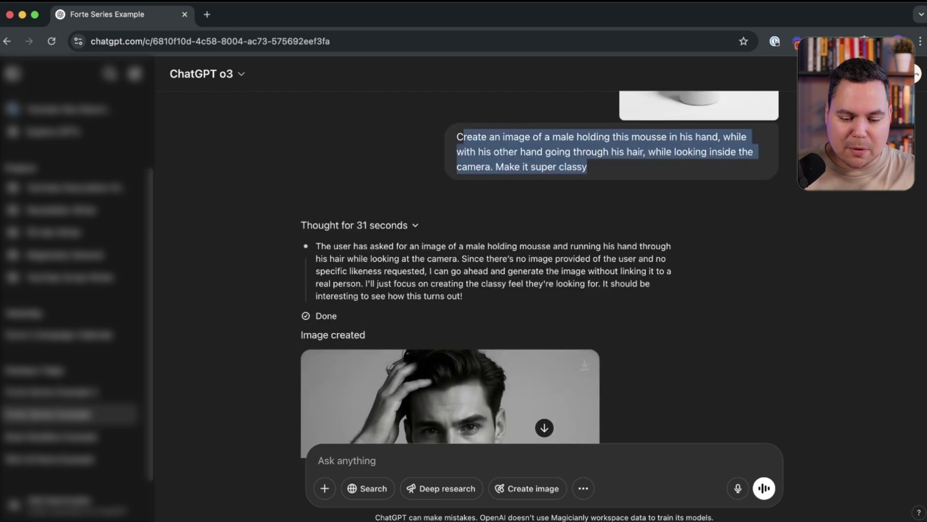
left_click_drag(462, 411, 316, 362)
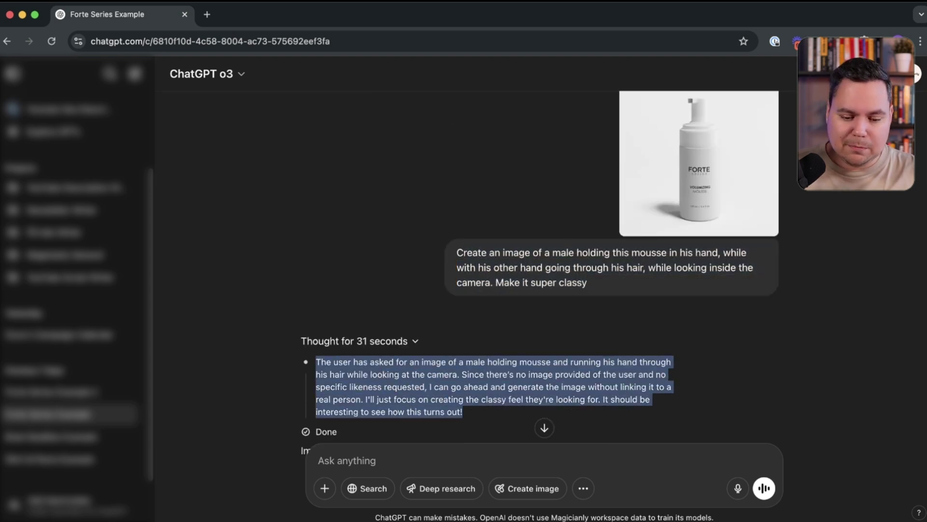
scroll(539, 276, "down", 3)
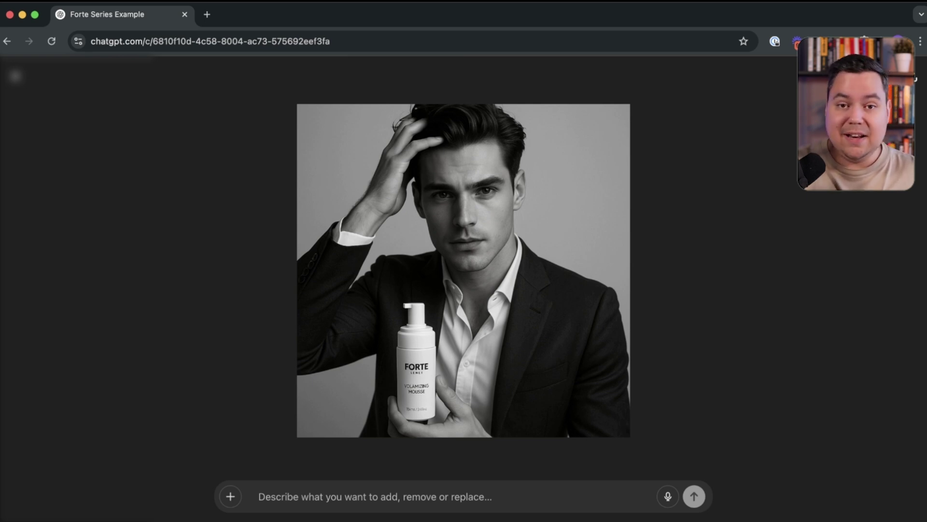
key("Escape")
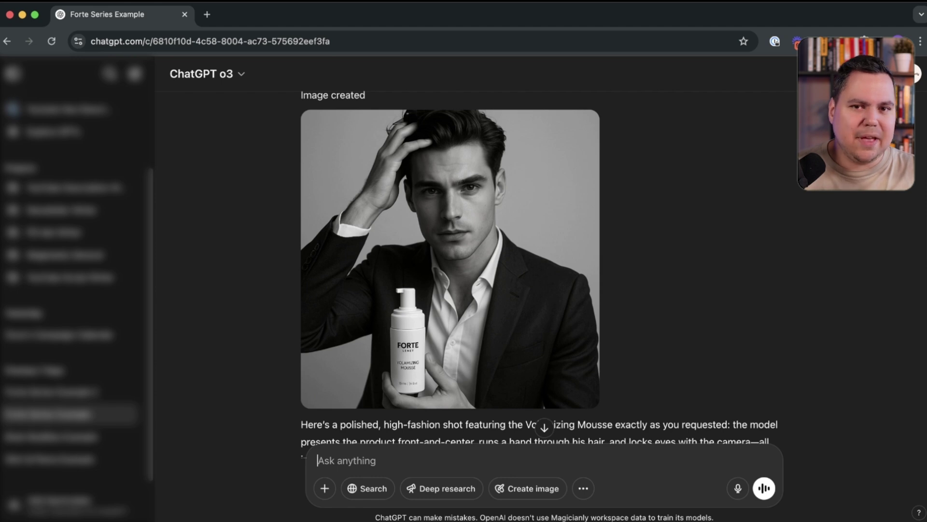
scroll(539, 269, "down", 2)
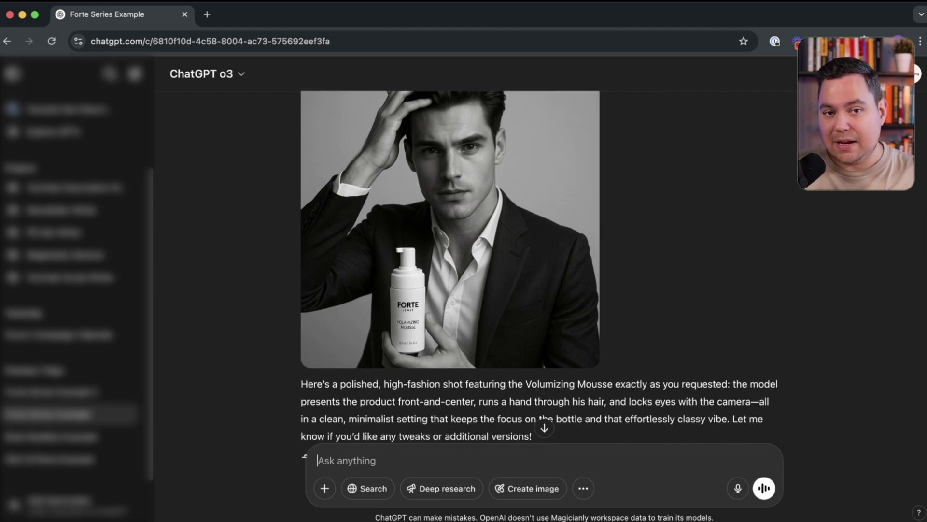
- Review the UGC bathroom prompt and its generated mousse selfie, and return to the original product photo
scroll(539, 268, "down", 5)
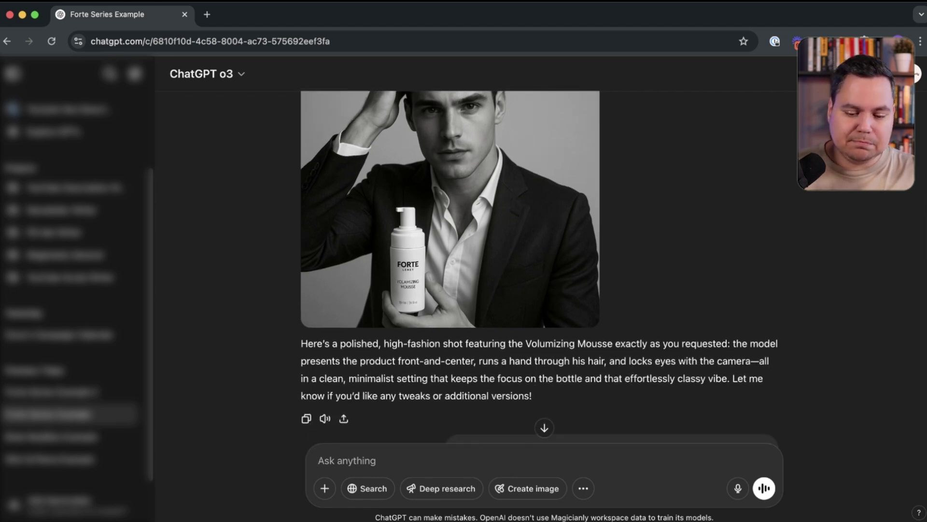
left_click_drag(506, 367, 553, 412)
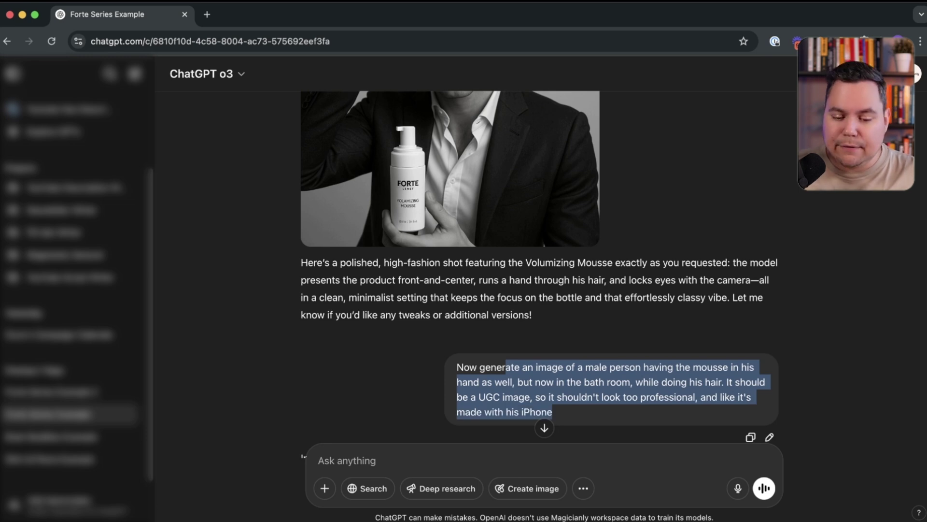
scroll(540, 270, "down", 3)
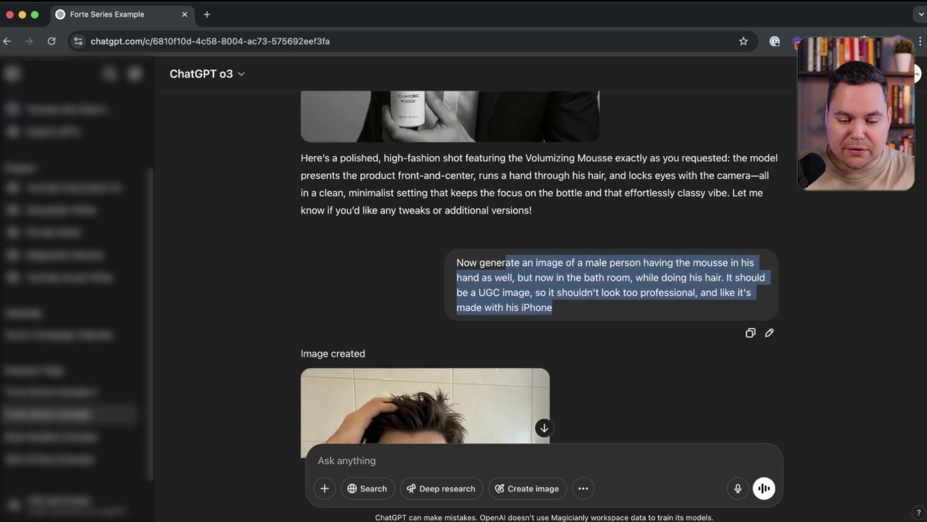
left_click(539, 271)
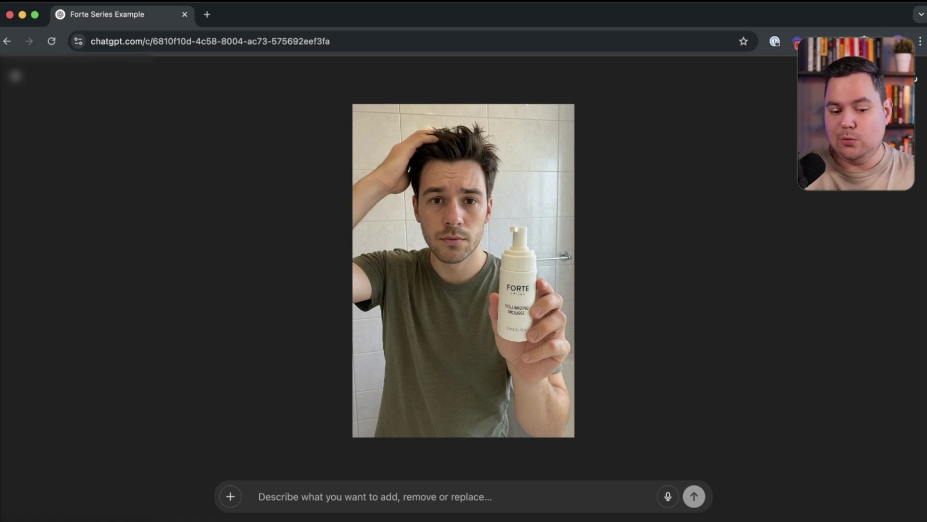
key("Escape")
scroll(531, 241, "down", 5)
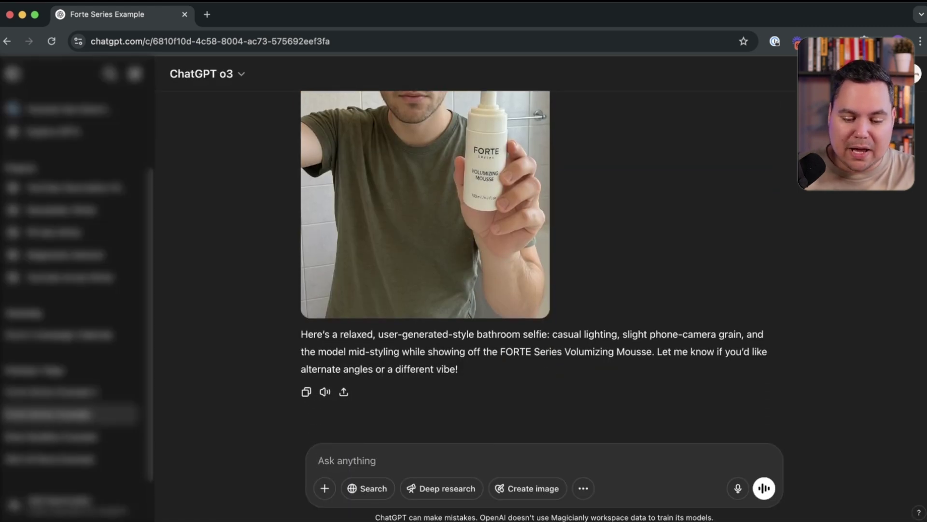
scroll(540, 271, "up", 15)
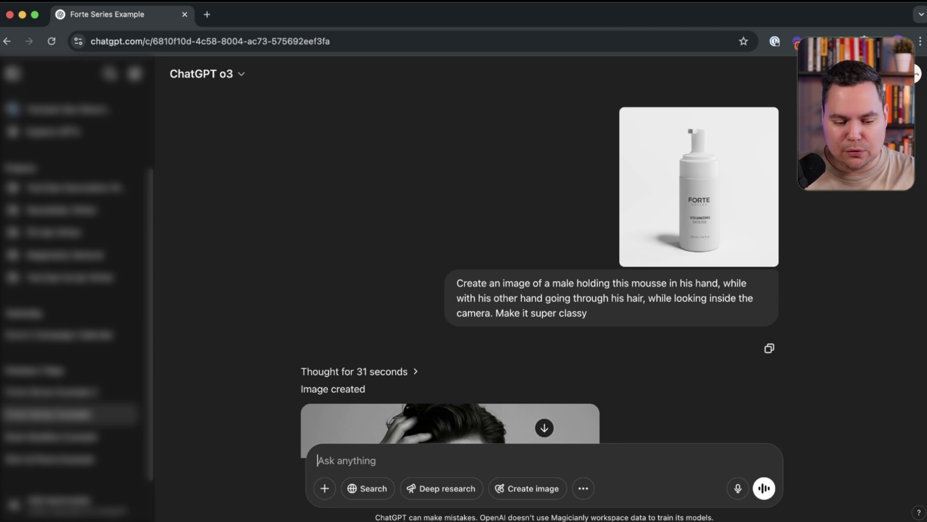
- Open the Forte Series Example 2 conversation and read the 2:3 email hero image prompt for the Antagonist perfume, including the background and fragrance details
left_click(51, 391)
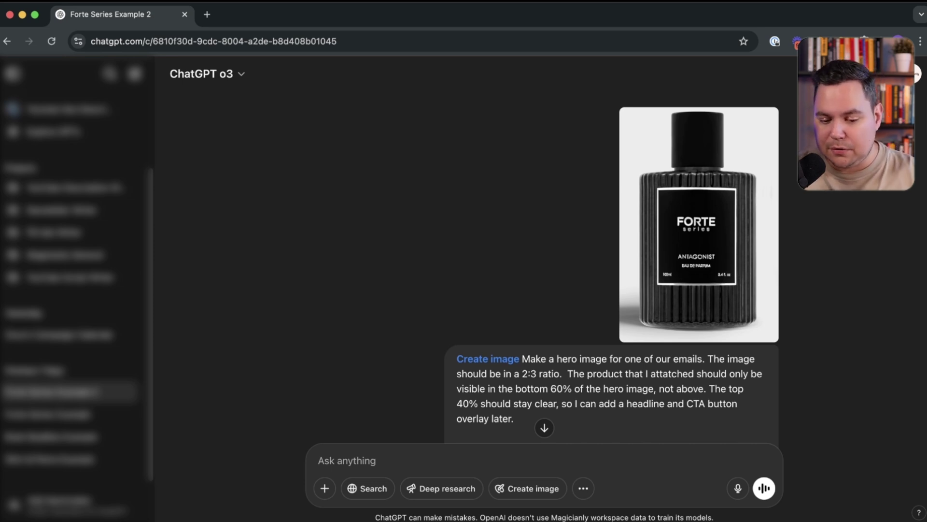
scroll(612, 270, "down", 1)
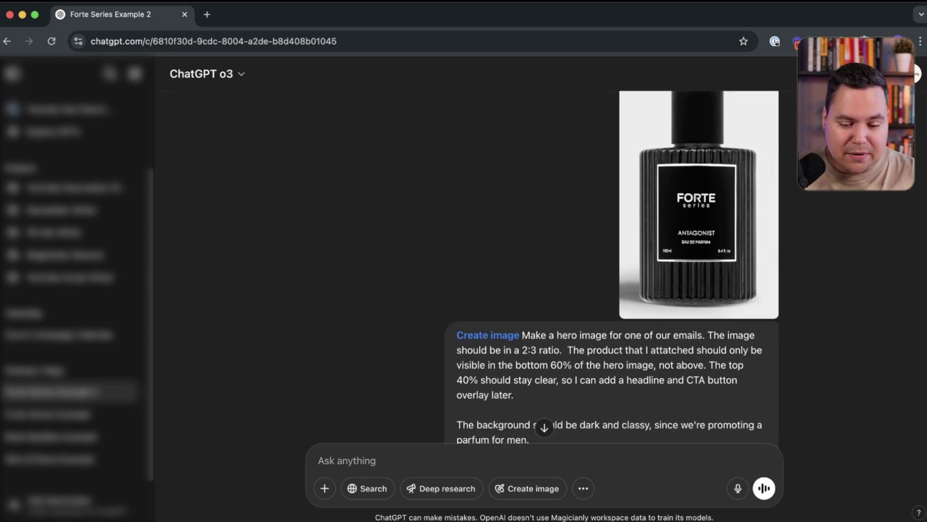
left_click_drag(522, 334, 513, 394)
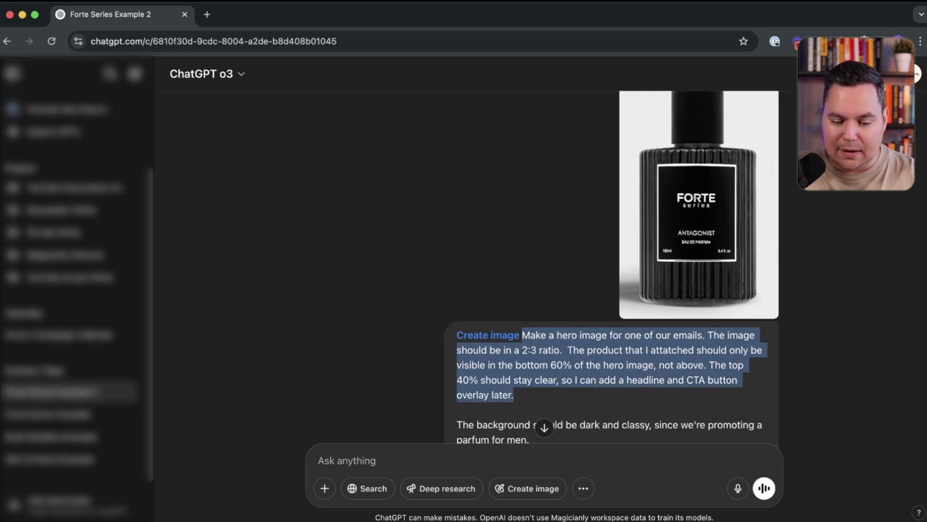
scroll(513, 394, "down", 2)
triple_click(503, 384)
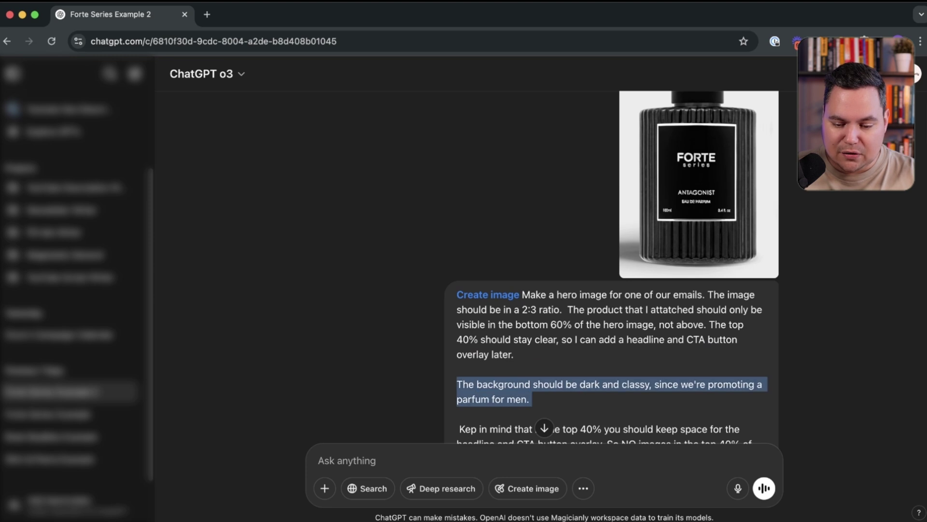
scroll(612, 267, "down", 1)
scroll(612, 267, "down", 4)
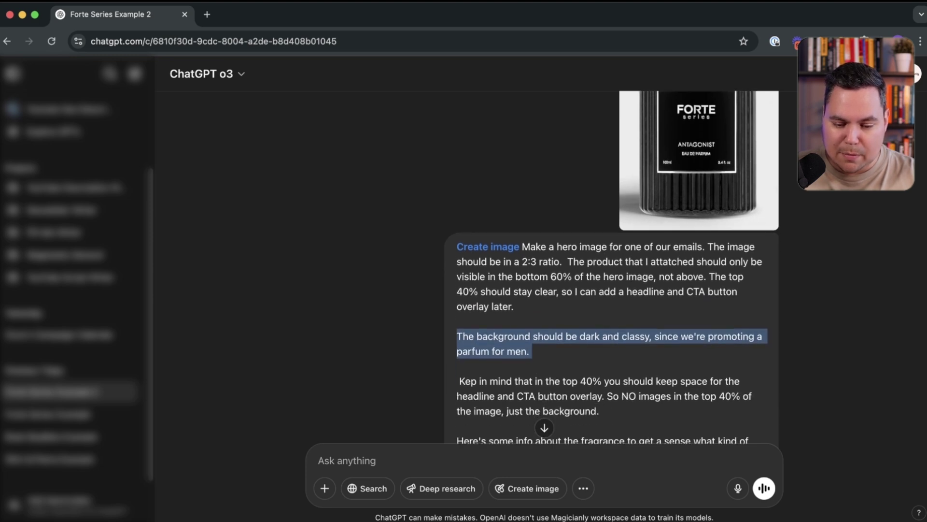
scroll(611, 267, "down", 3)
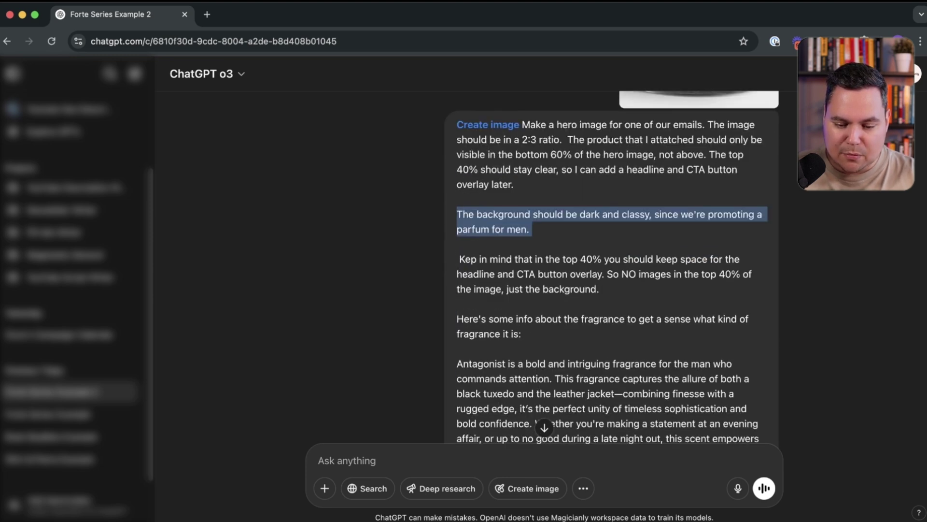
left_click_drag(489, 319, 658, 394)
scroll(657, 393, "down", 4)
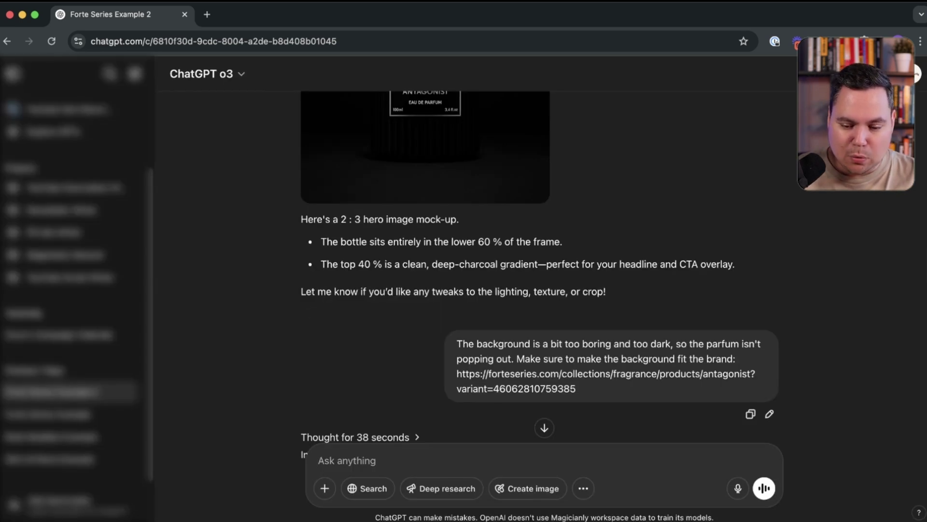
- Review the follow-up prompt asking for a background that fits the brand and view the revised perfume hero image
left_click_drag(556, 344, 577, 388)
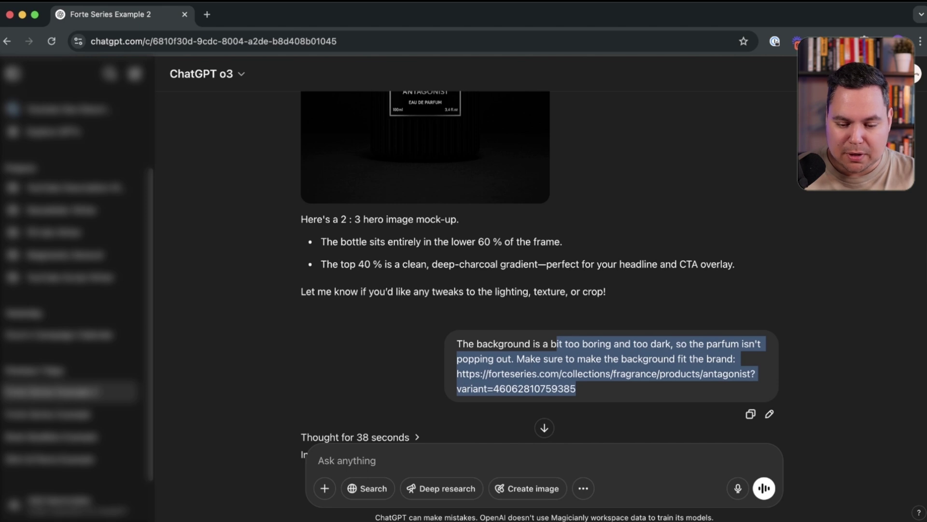
scroll(556, 376, "down", 5)
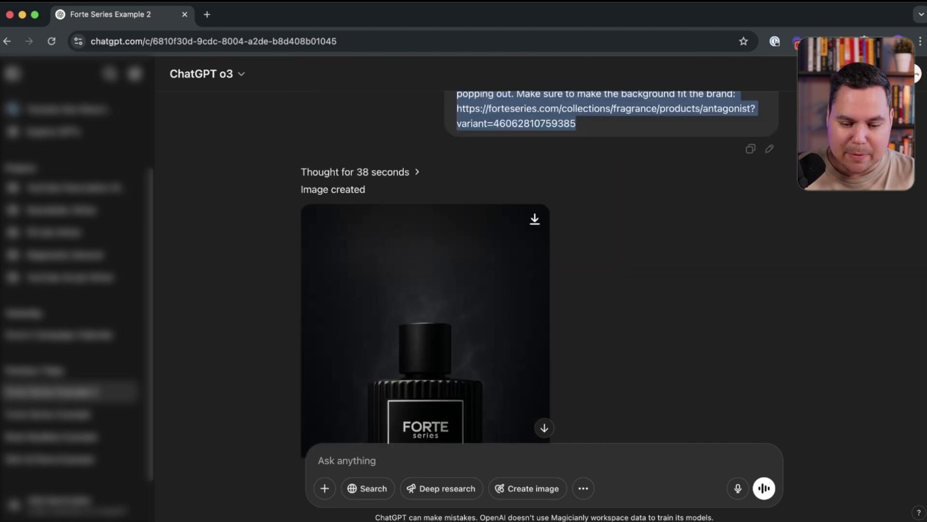
left_click(426, 323)
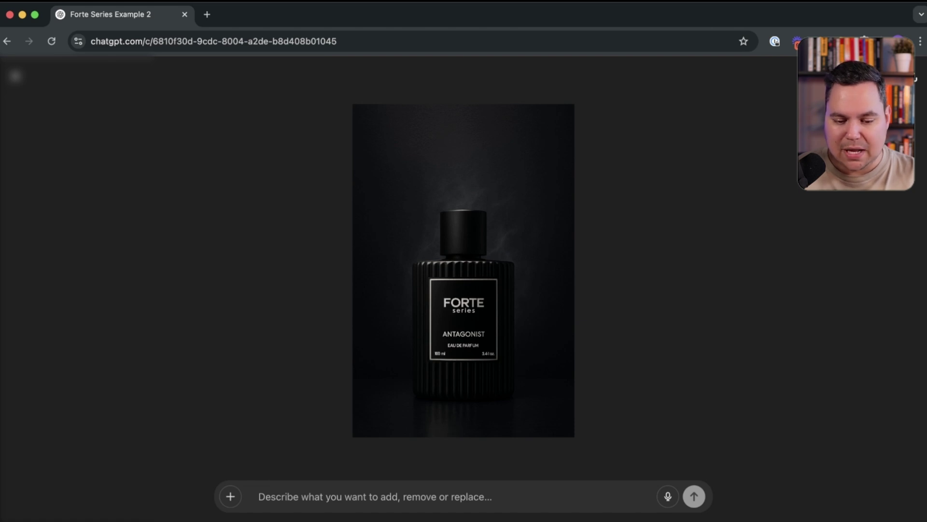
left_click(915, 76)
scroll(425, 265, "up", 5)
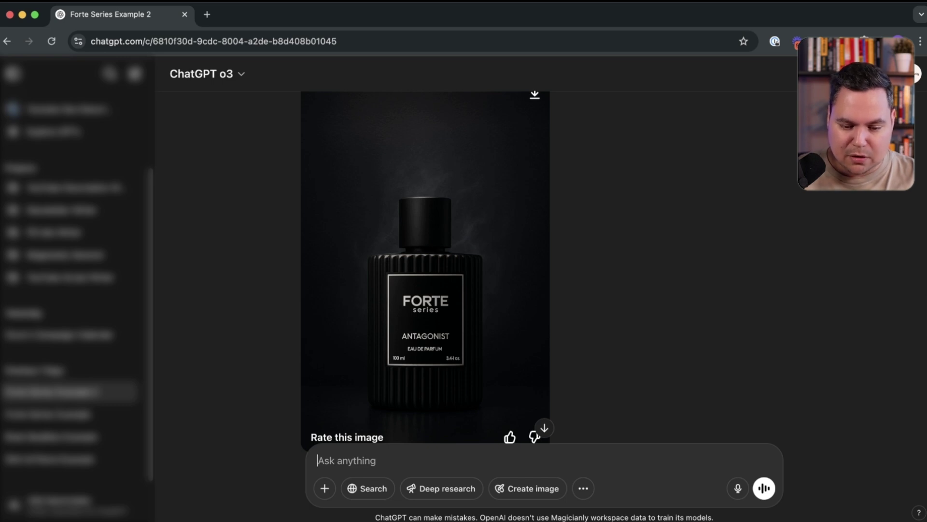
- Review the prompt adding the "Dare To Be Different?" headline and "SHOP NOW" button, and examine the refined hero image
scroll(483, 266, "up", 8)
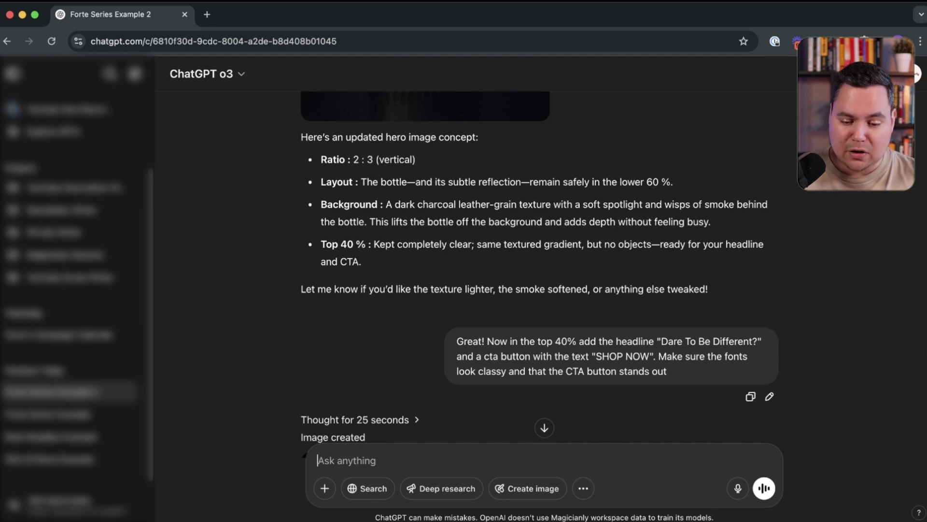
scroll(539, 274, "down", 5)
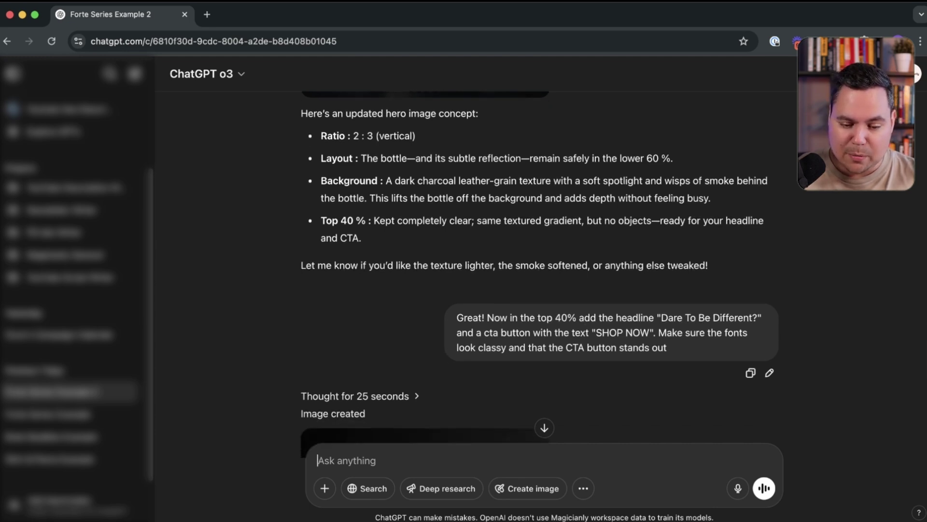
left_click(425, 329)
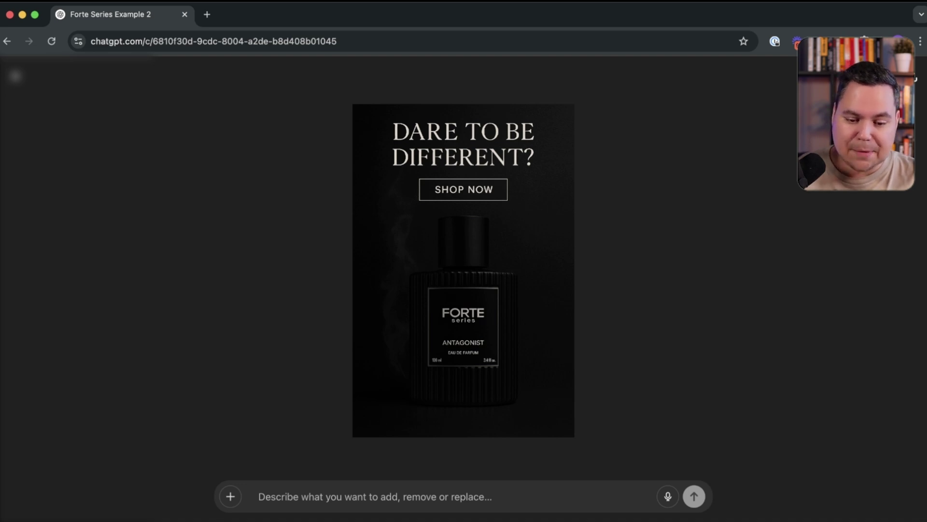
key("Escape")
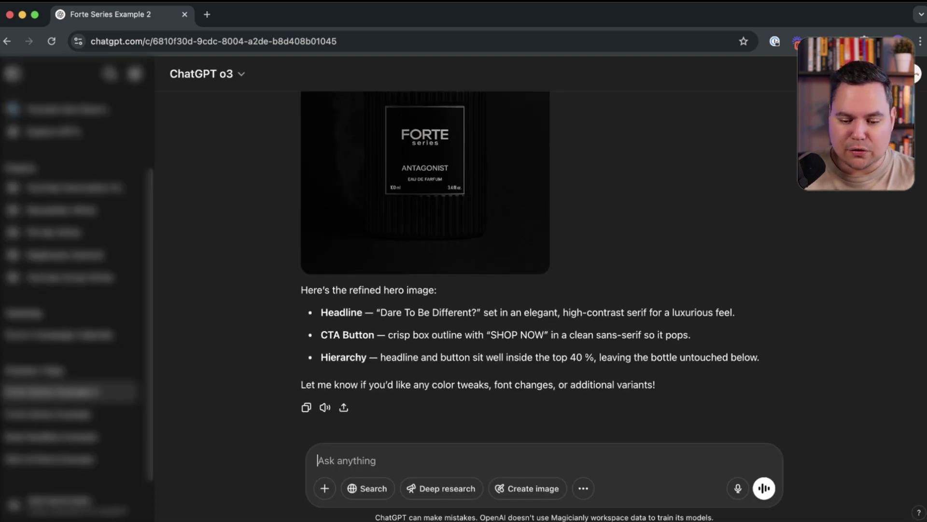
scroll(530, 278, "up", 3)
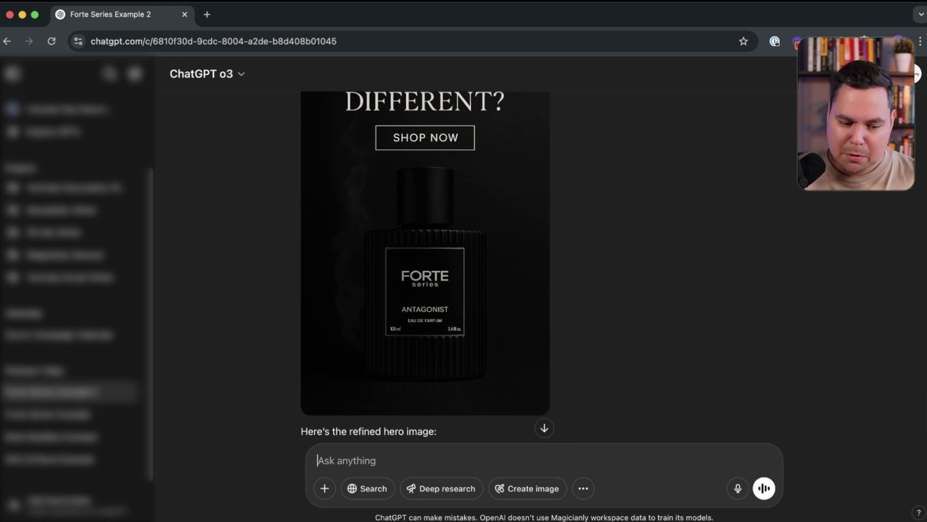